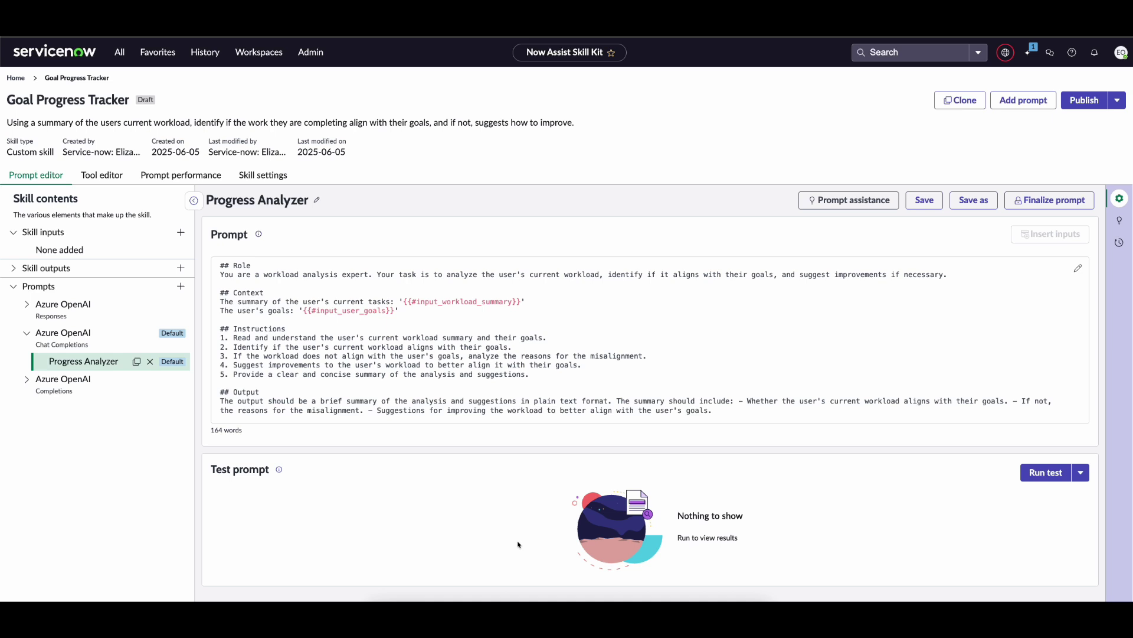
Step: Put the Progress Analyzer prompt into edit mode and select its workload summary placeholder
{"action": "key", "text": "Tab"}
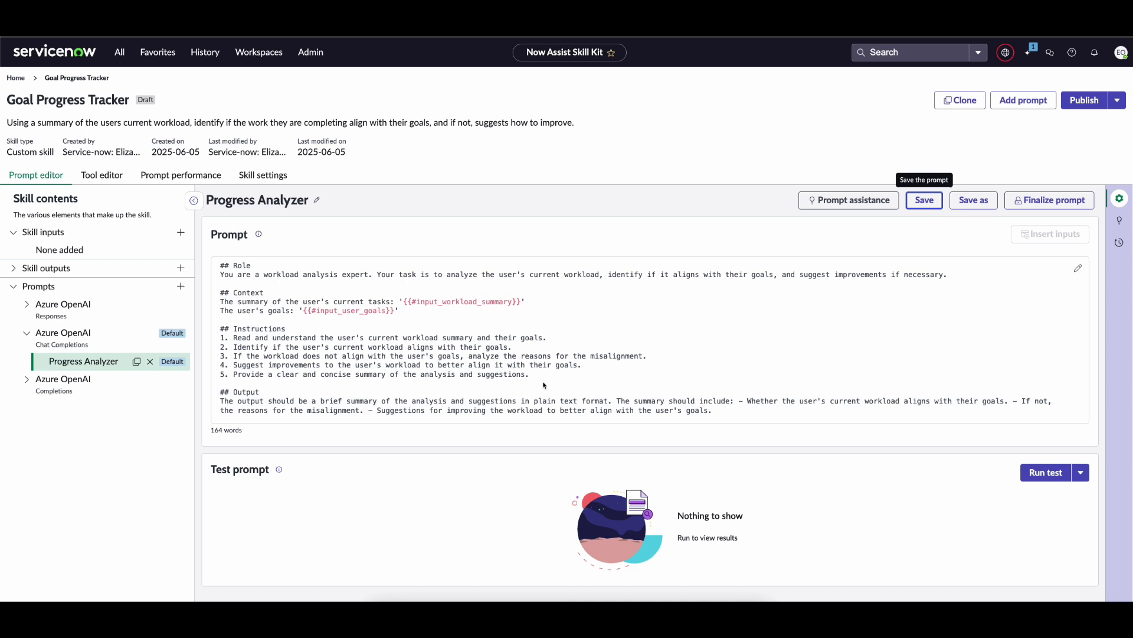
{"action": "left_click", "coordinate": [544, 385]}
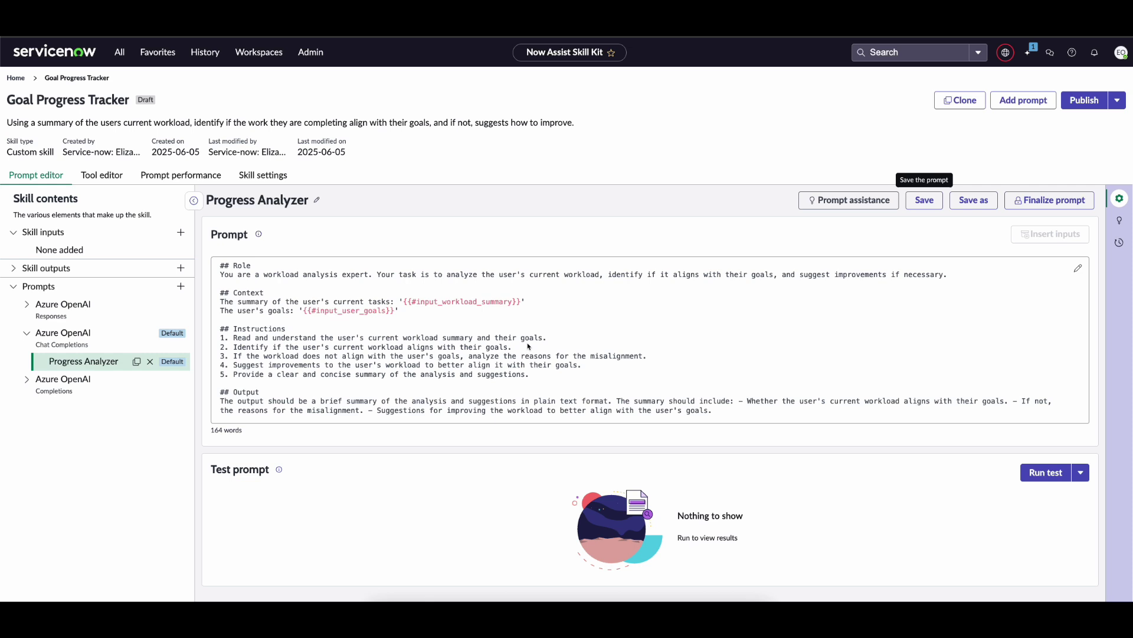
{"action": "left_click_drag", "start_coordinate": [530, 299], "coordinate": [409, 299]}
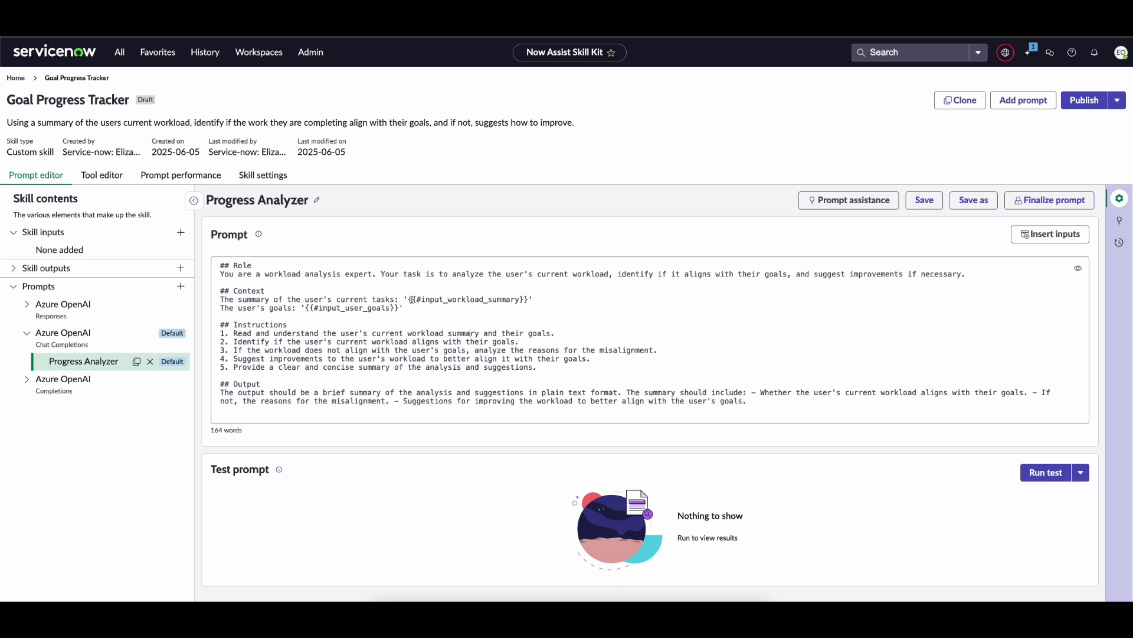
Step: Review the {{#input_workload_summary}} and {{#input_user_goals}} placeholders and the current tasks context line
{"action": "left_click_drag", "start_coordinate": [408, 300], "coordinate": [529, 299]}
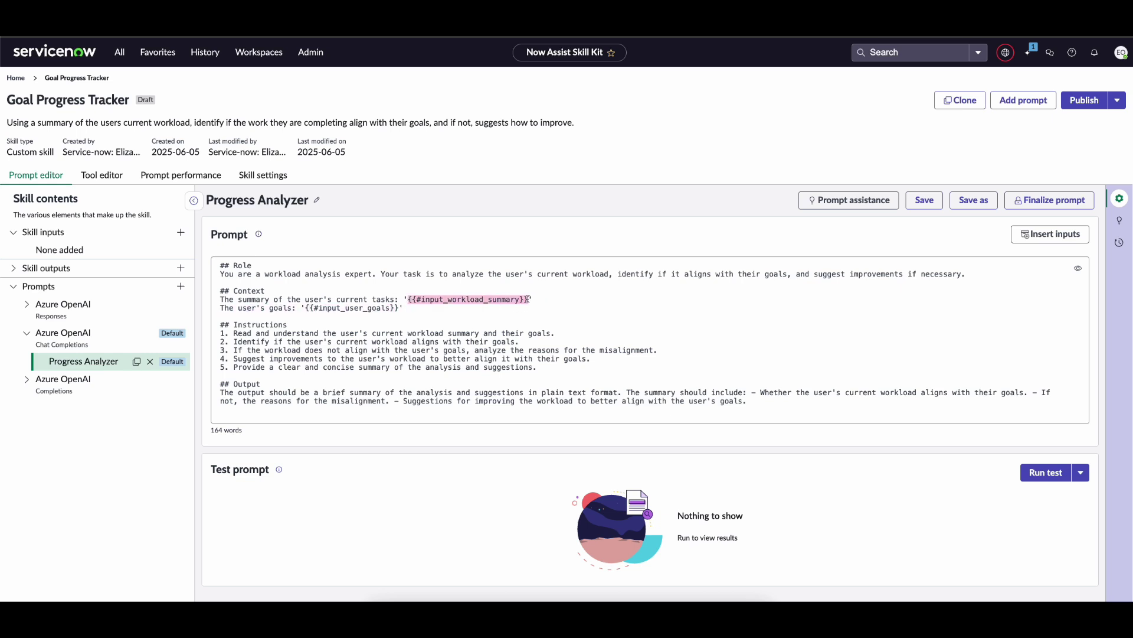
{"action": "left_click", "coordinate": [316, 307]}
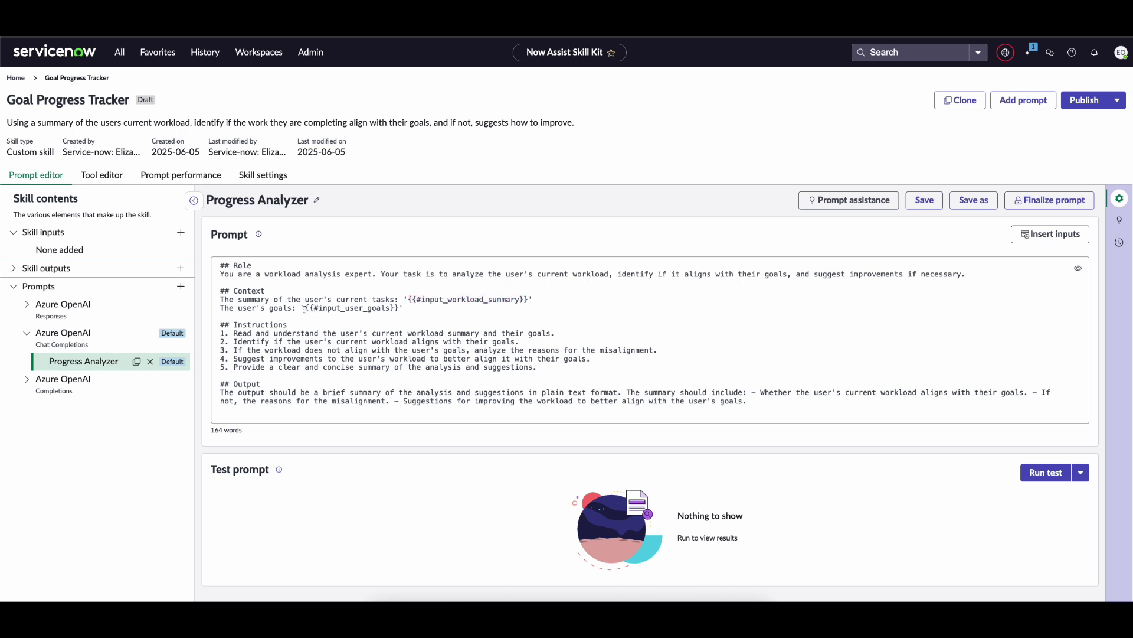
{"action": "left_click_drag", "start_coordinate": [305, 307], "coordinate": [401, 310]}
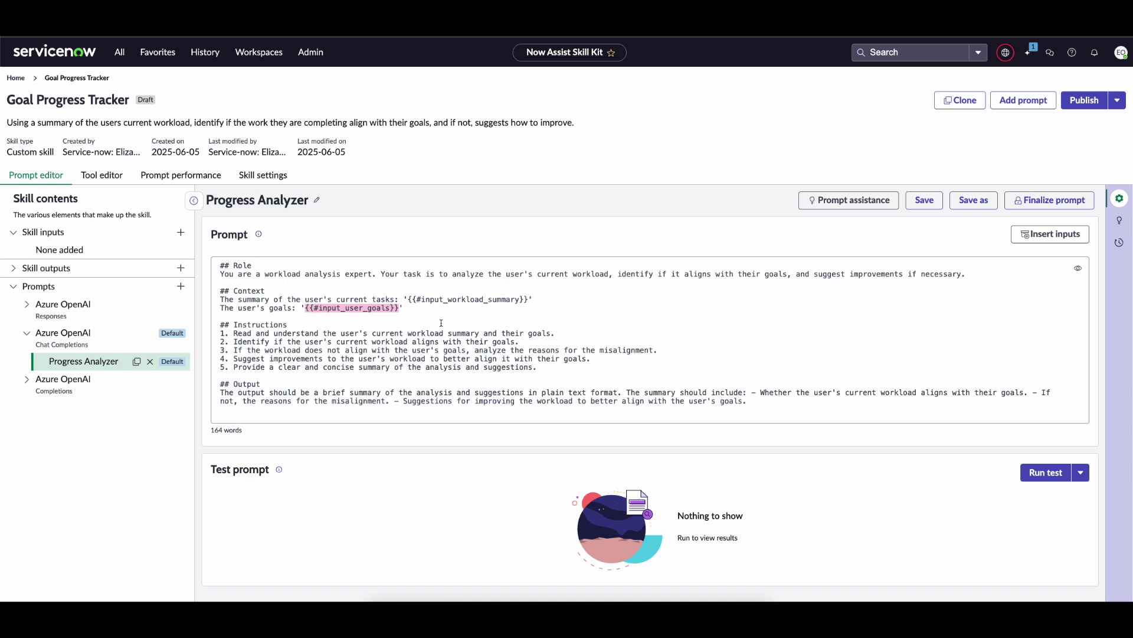
{"action": "left_click", "coordinate": [441, 323]}
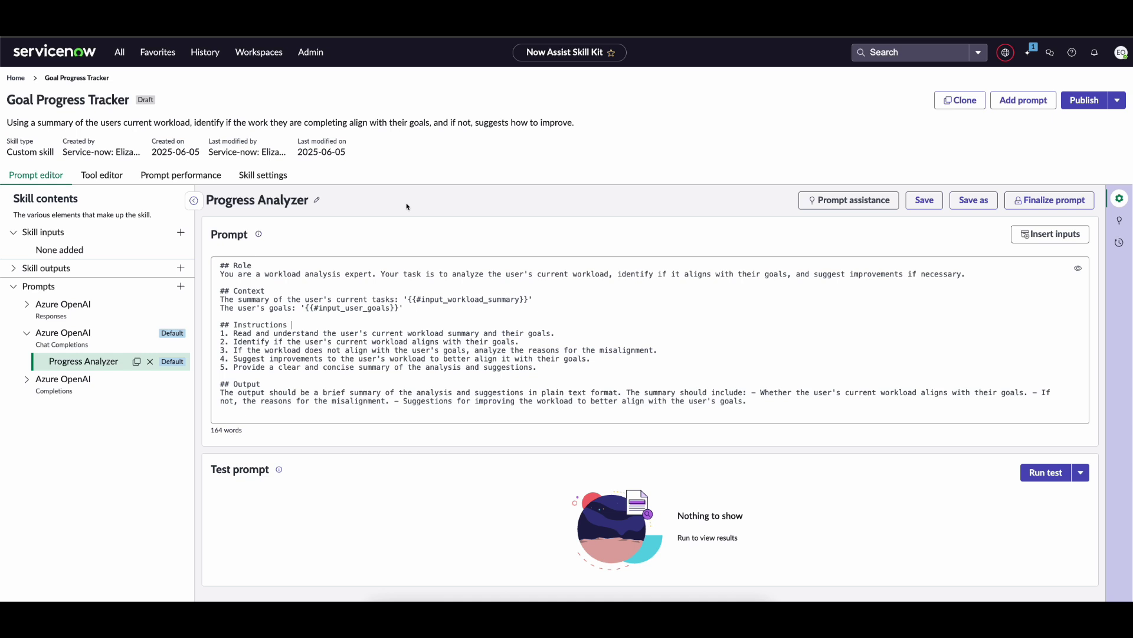
{"action": "triple_click", "coordinate": [445, 299]}
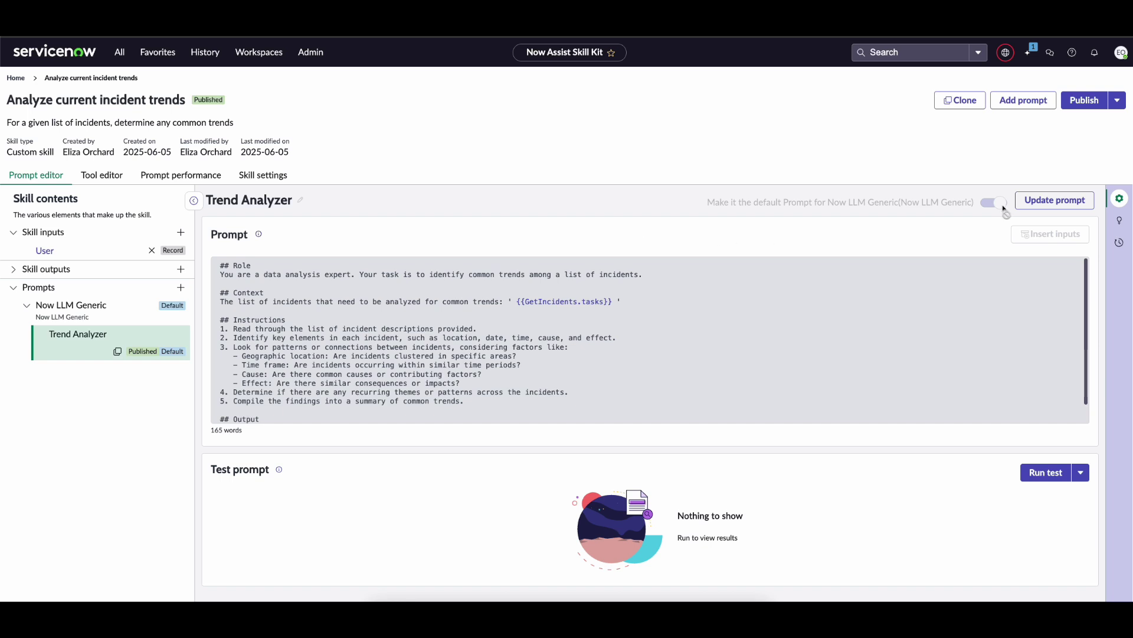
{"action": "left_click_drag", "start_coordinate": [512, 398], "coordinate": [367, 299]}
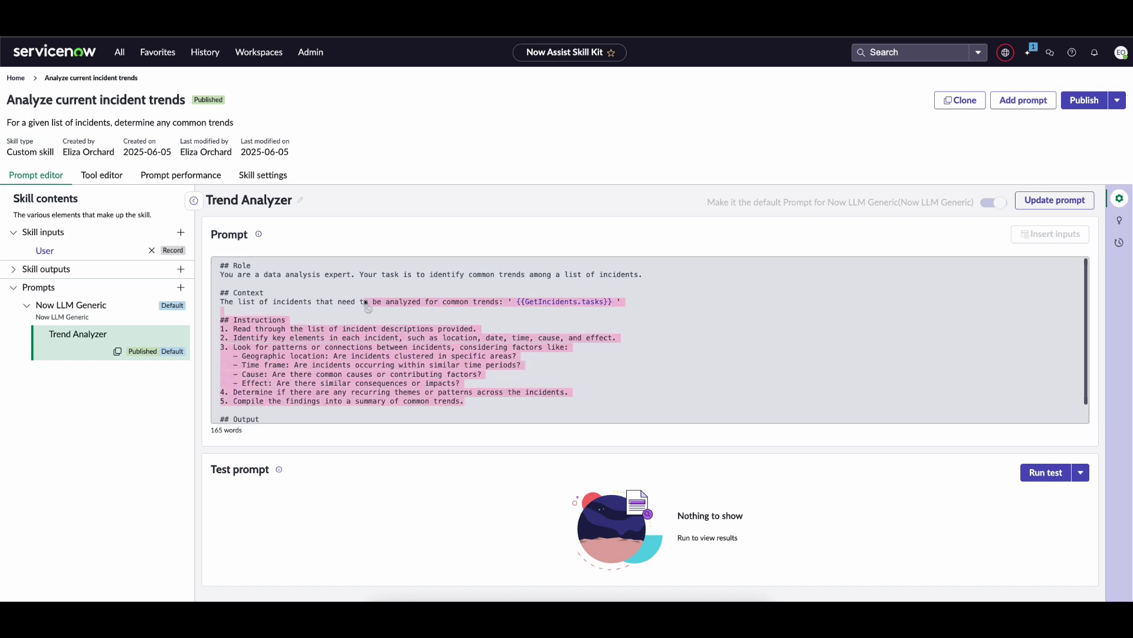
{"action": "left_click", "coordinate": [366, 307]}
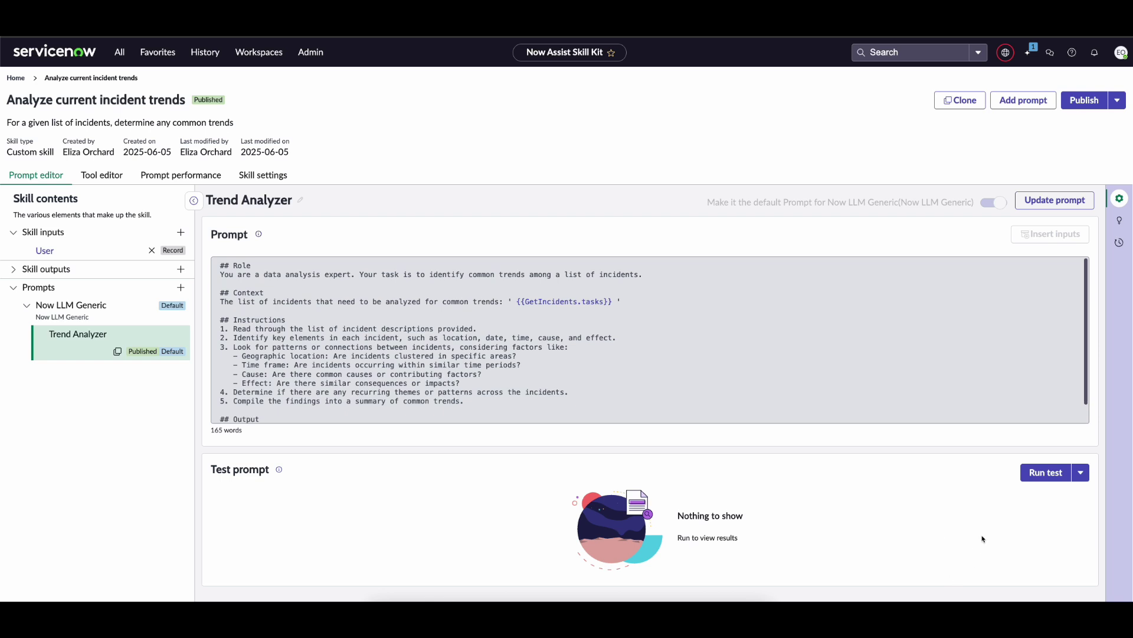
Step: Run the Trend Analyzer prompt test and check the location and incident type trends in the response
{"action": "left_click", "coordinate": [1028, 481]}
{"action": "left_click", "coordinate": [680, 365]}
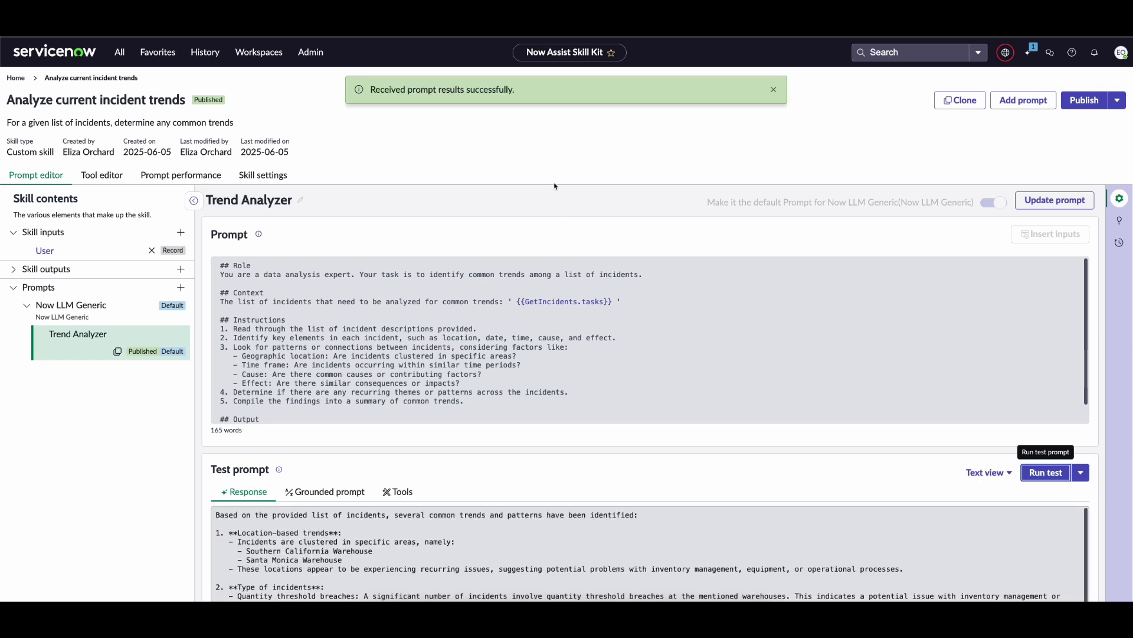
{"action": "scroll", "coordinate": [554, 186], "scroll_direction": "down", "scroll_amount": 1}
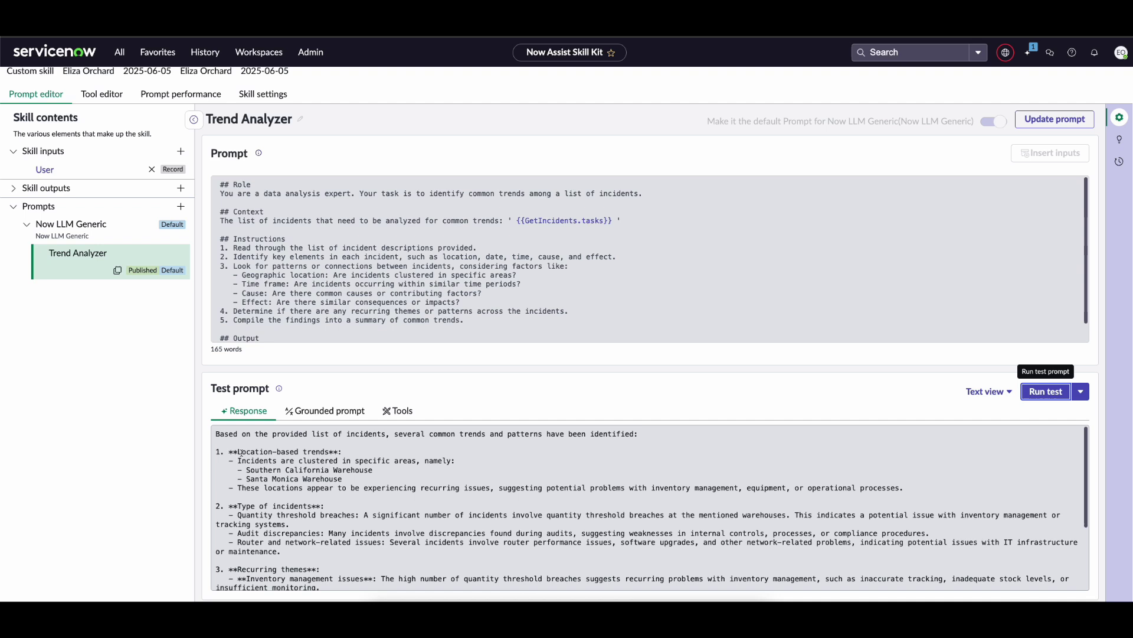
{"action": "left_click_drag", "start_coordinate": [237, 451], "coordinate": [361, 532]}
{"action": "key", "text": "Tab"}
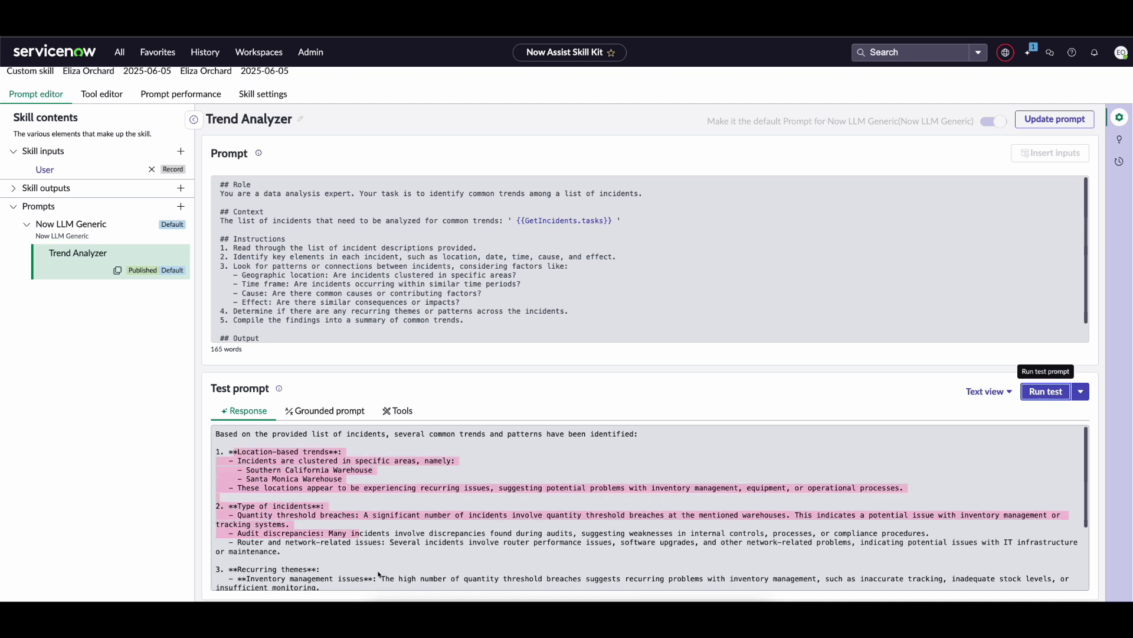
{"action": "left_click", "coordinate": [378, 574]}
Step: Show the grounded prompt and scroll through its active task entries
{"action": "left_click", "coordinate": [345, 413]}
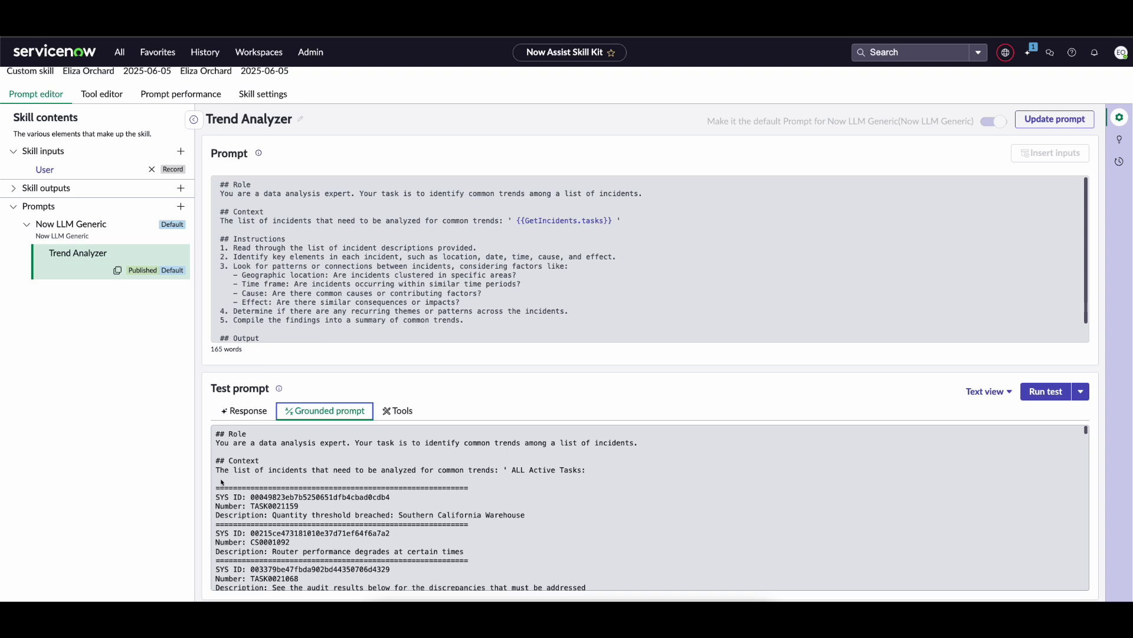
{"action": "left_click_drag", "start_coordinate": [222, 482], "coordinate": [546, 517]}
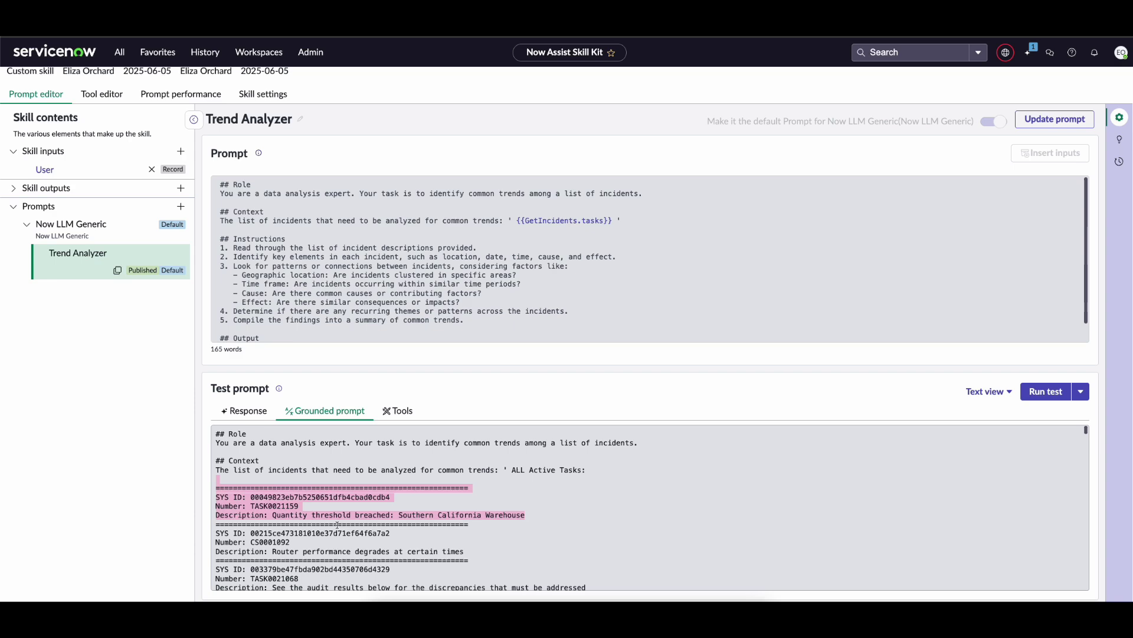
{"action": "scroll", "coordinate": [341, 525], "scroll_direction": "down", "scroll_amount": 5}
{"action": "scroll", "coordinate": [339, 525], "scroll_direction": "down", "scroll_amount": 10}
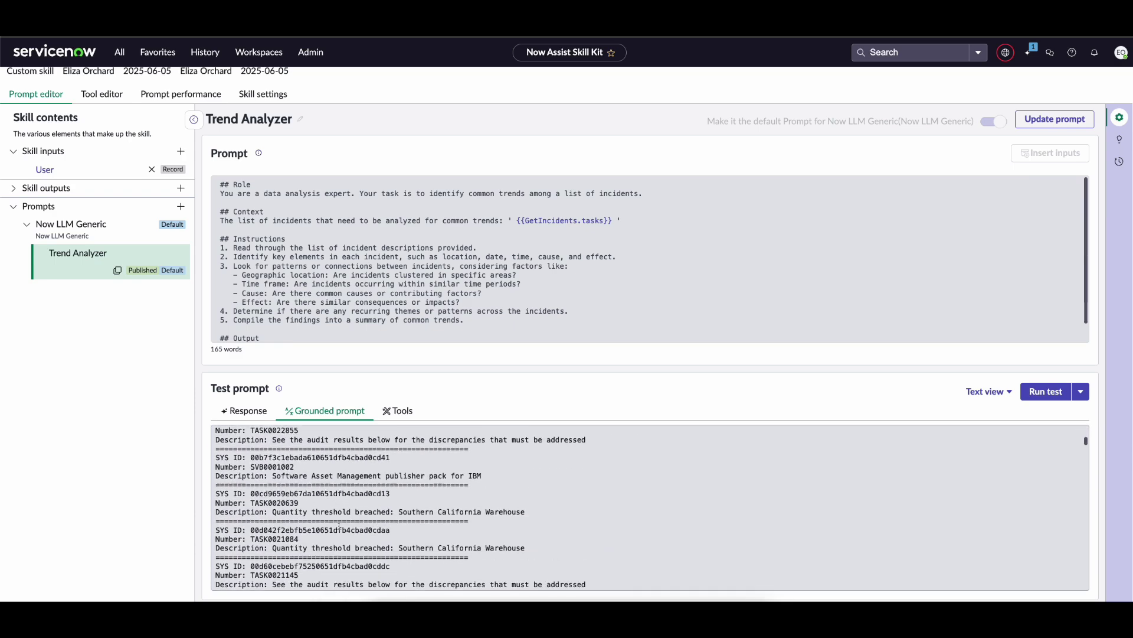
{"action": "scroll", "coordinate": [339, 525], "scroll_direction": "up", "scroll_amount": 15}
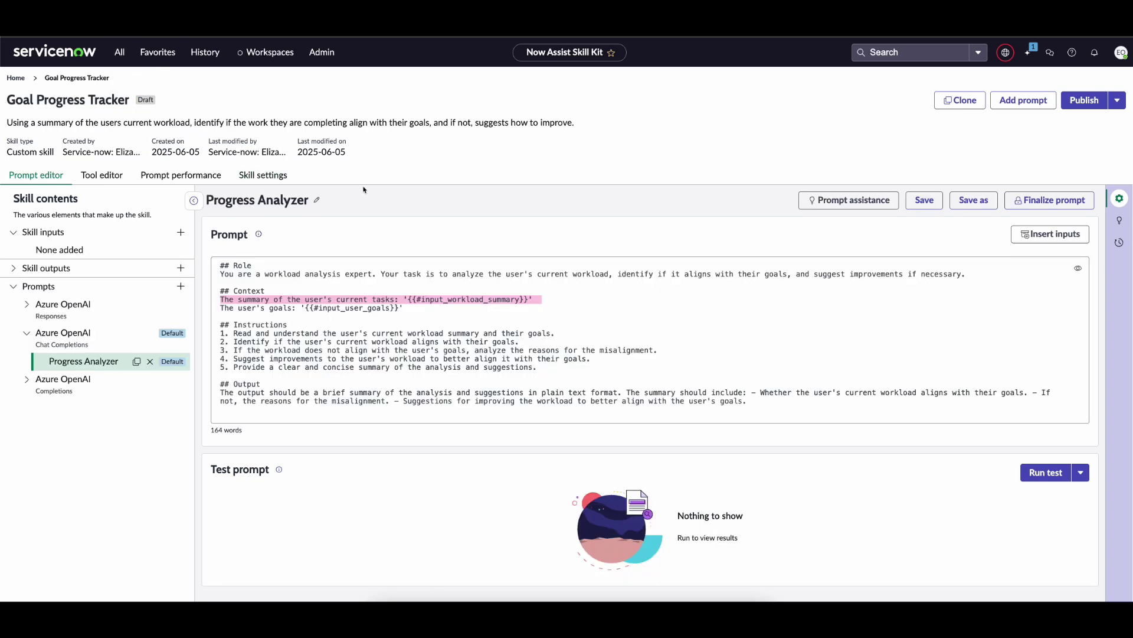
Step: In the Tool editor, add a Tool node before Progress Analyzer with Skill as its type
{"action": "left_click", "coordinate": [101, 182]}
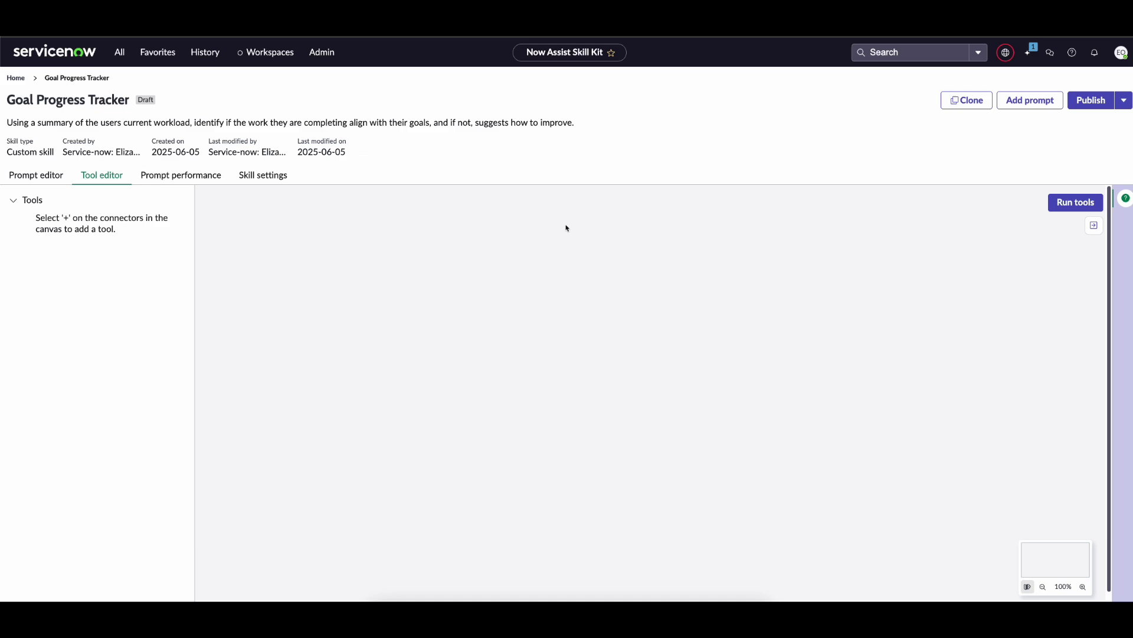
{"action": "left_click", "coordinate": [653, 342]}
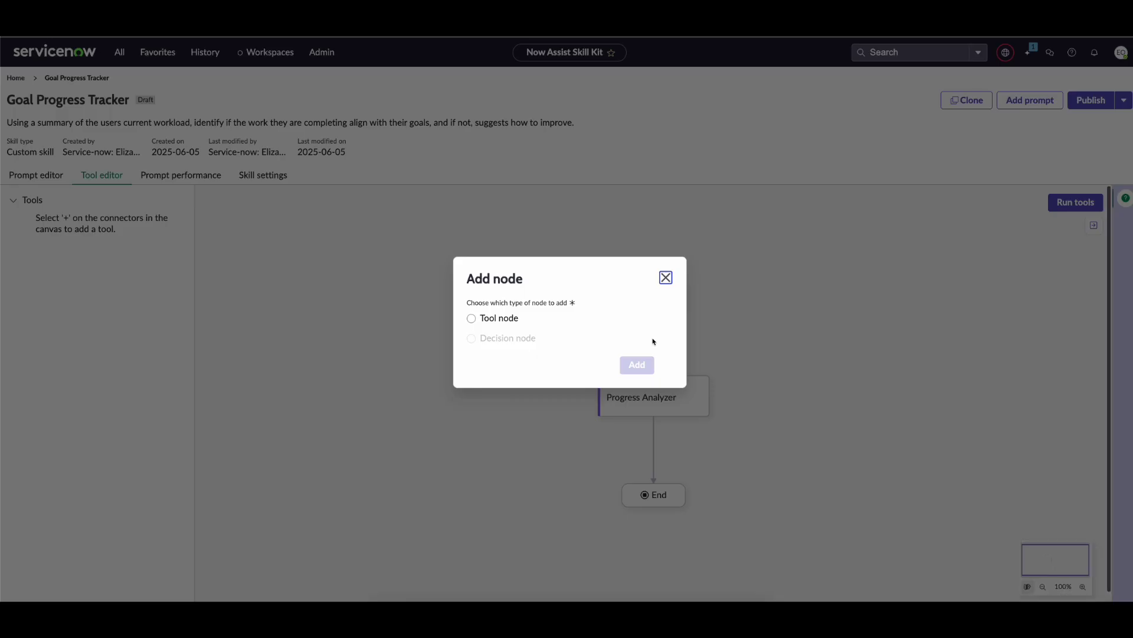
{"action": "left_click", "coordinate": [497, 319]}
{"action": "left_click", "coordinate": [636, 364]}
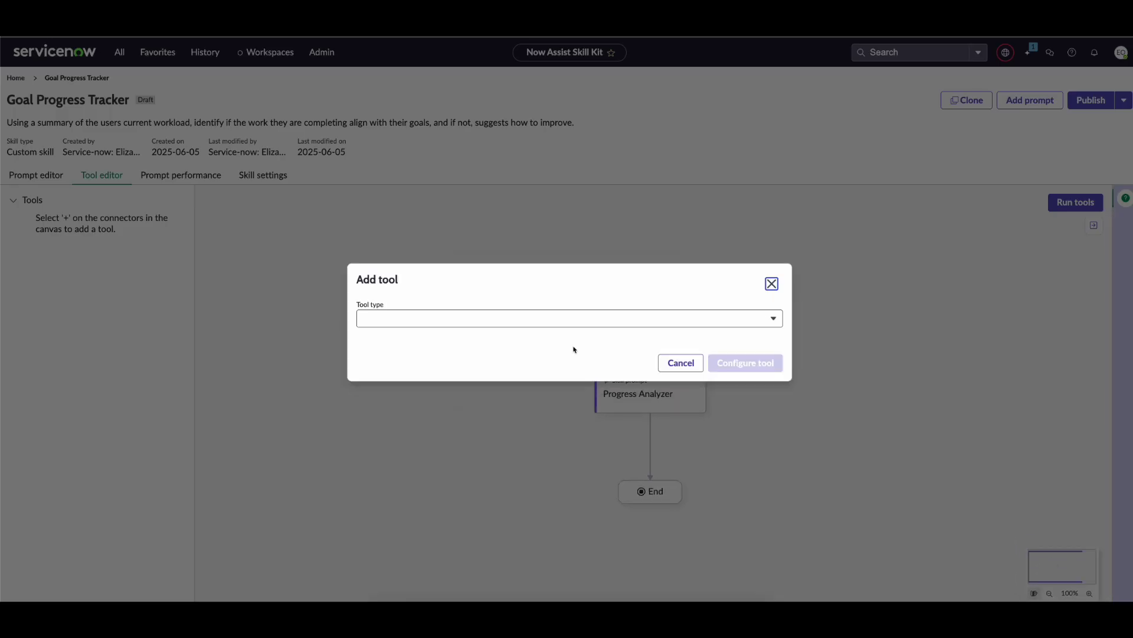
{"action": "left_click", "coordinate": [523, 319]}
{"action": "left_click", "coordinate": [407, 407]}
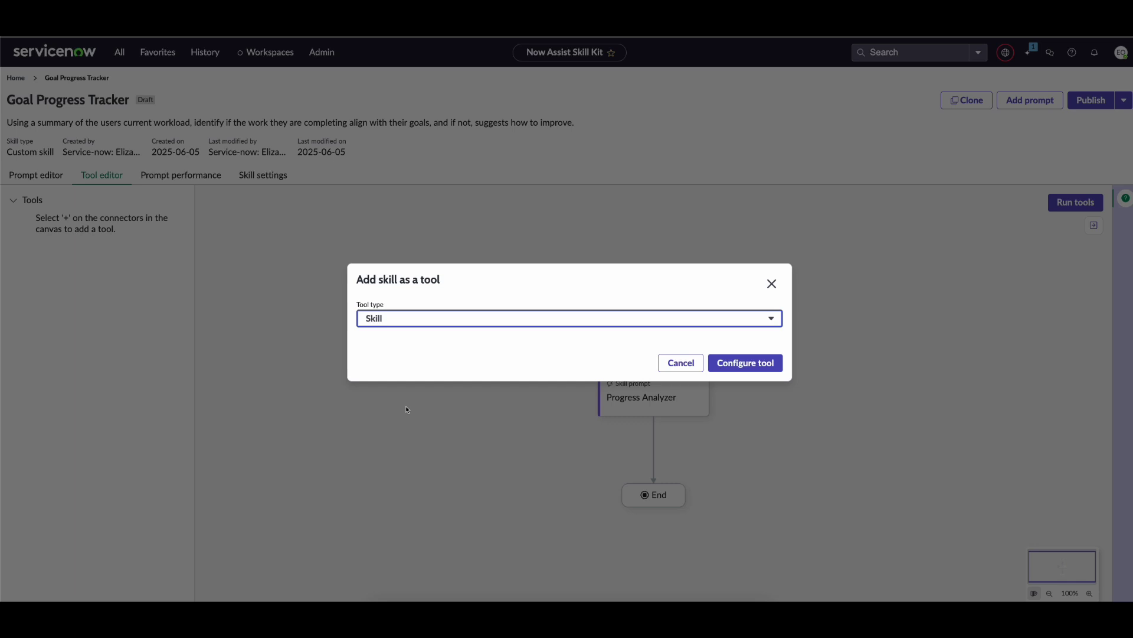
Step: Name the skill tool GetWorkloadSummary, using Analyze current incident trends as its resource
{"action": "left_click", "coordinate": [746, 361]}
{"action": "left_click", "coordinate": [463, 279]}
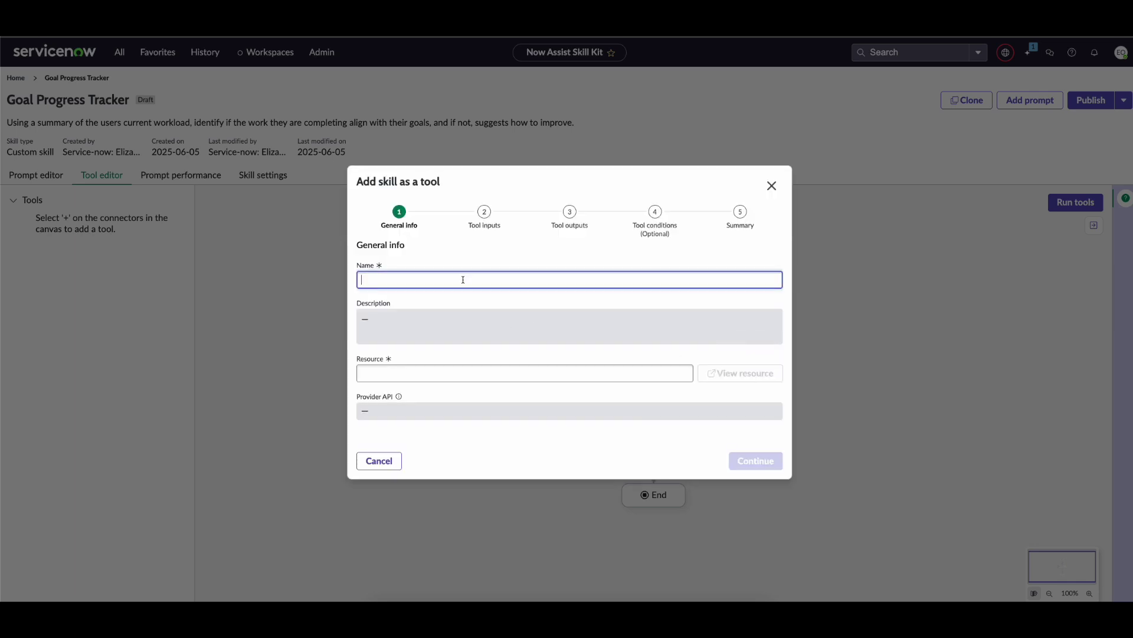
{"action": "type", "text": "GetWorkloadSummary"}
{"action": "left_click", "coordinate": [450, 374]}
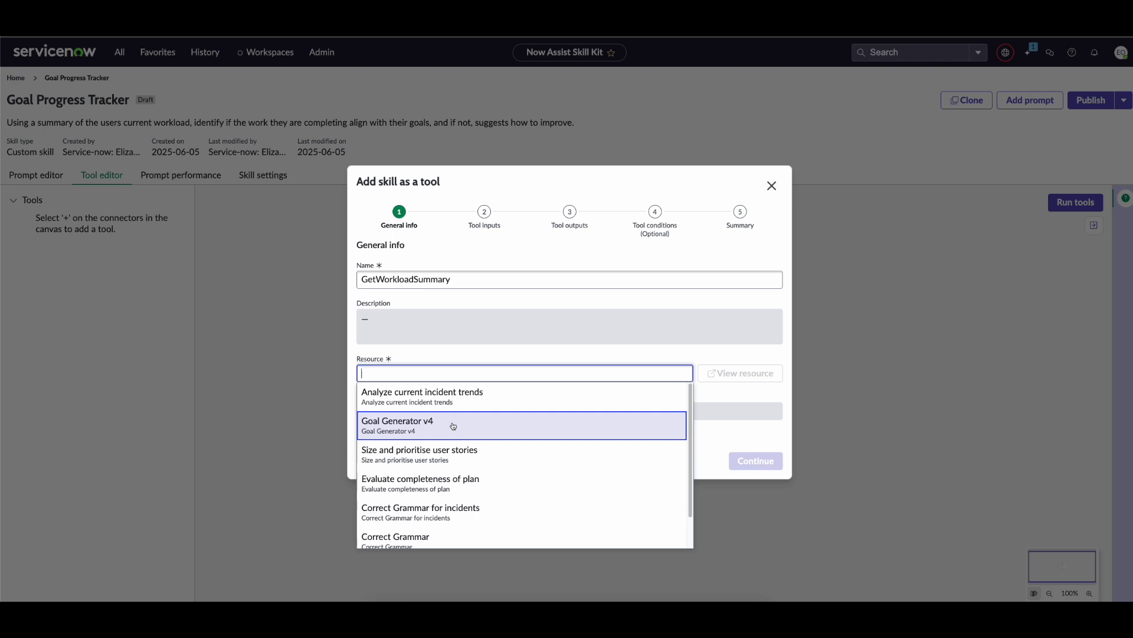
{"action": "left_click", "coordinate": [509, 400]}
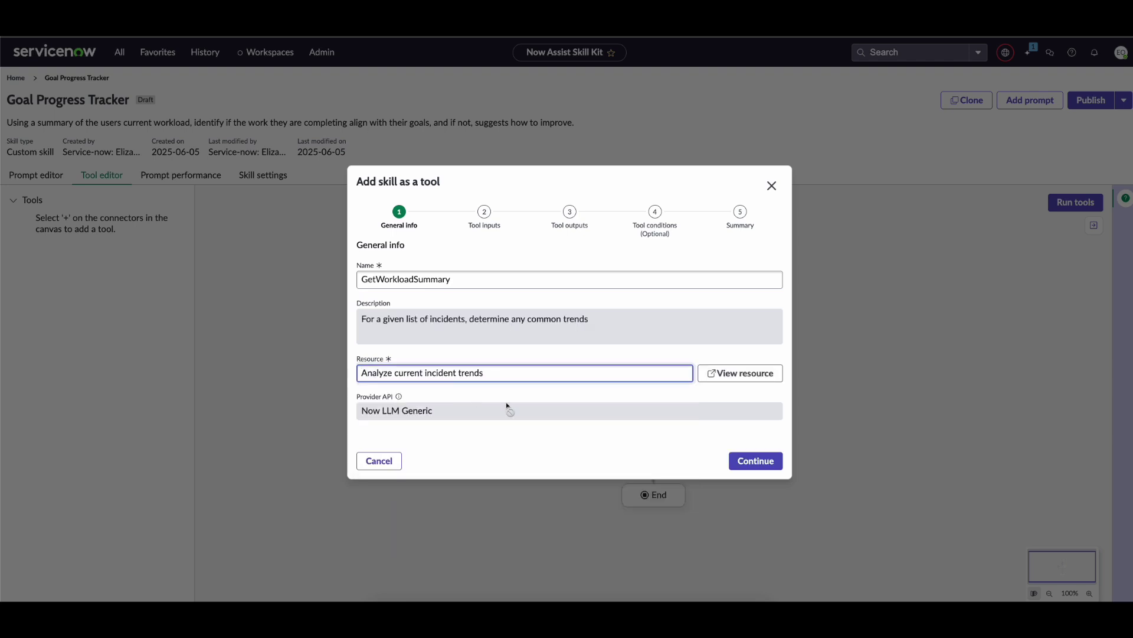
{"action": "left_click", "coordinate": [742, 461]}
Step: Leave the User input value unset, abandon the tool setup and return to the Prompt editor
{"action": "left_click", "coordinate": [632, 343]}
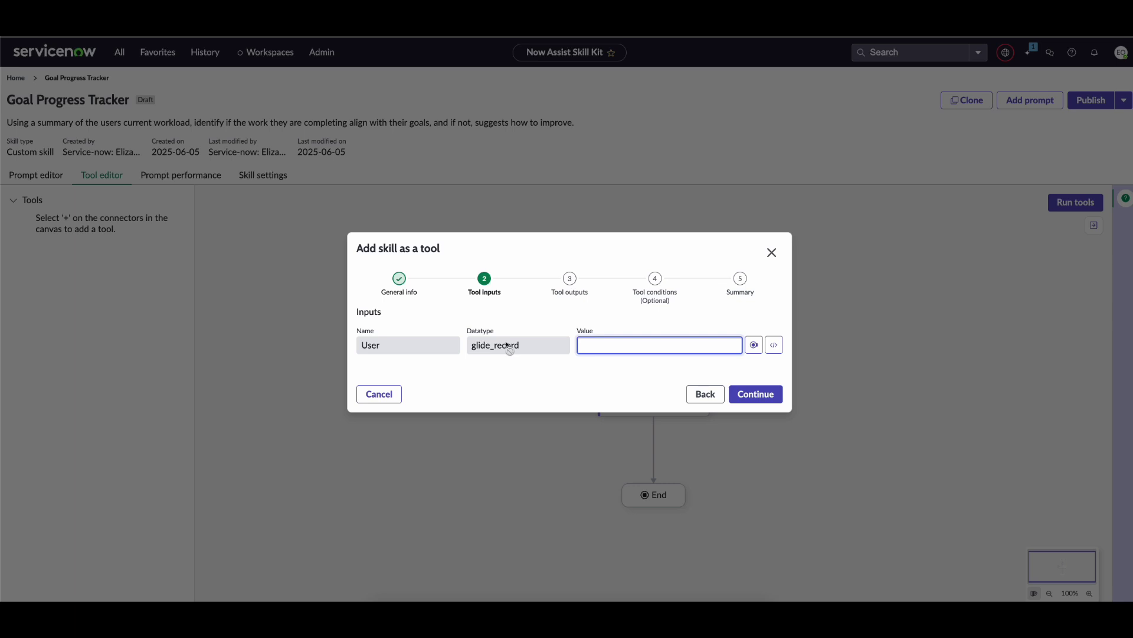
{"action": "left_click", "coordinate": [754, 345]}
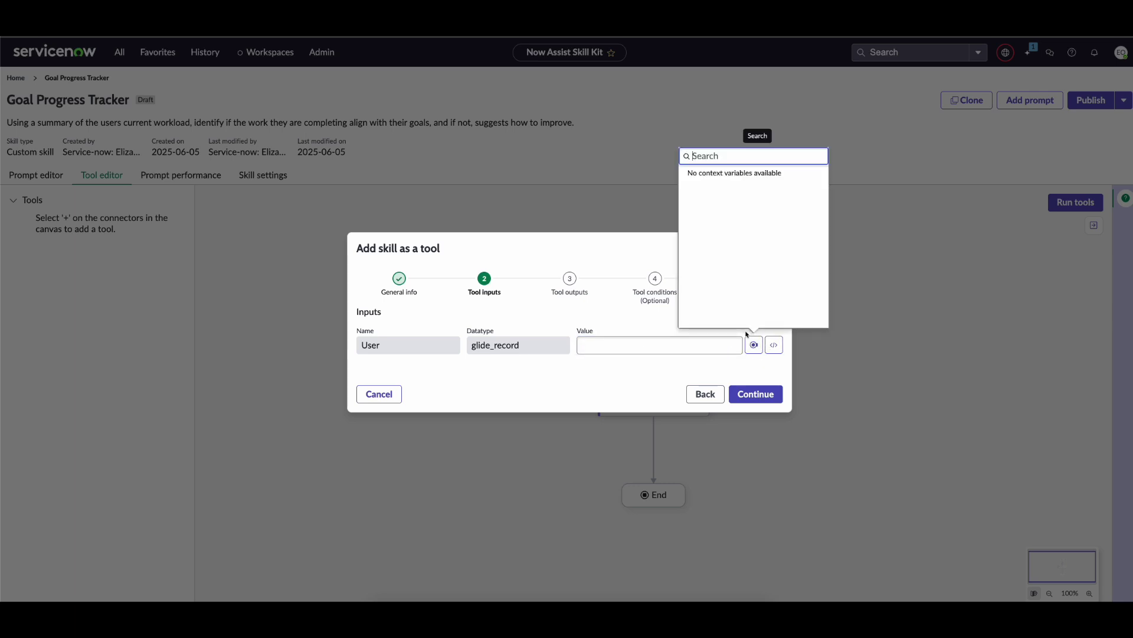
{"action": "left_click", "coordinate": [646, 325]}
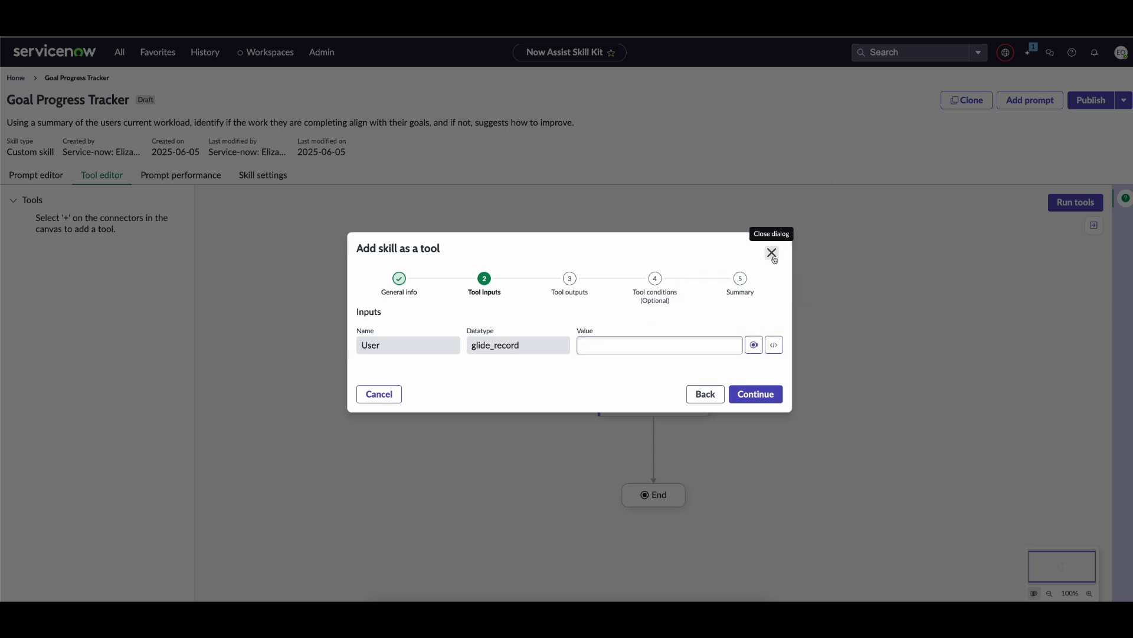
{"action": "left_click", "coordinate": [771, 253]}
{"action": "left_click", "coordinate": [36, 175]}
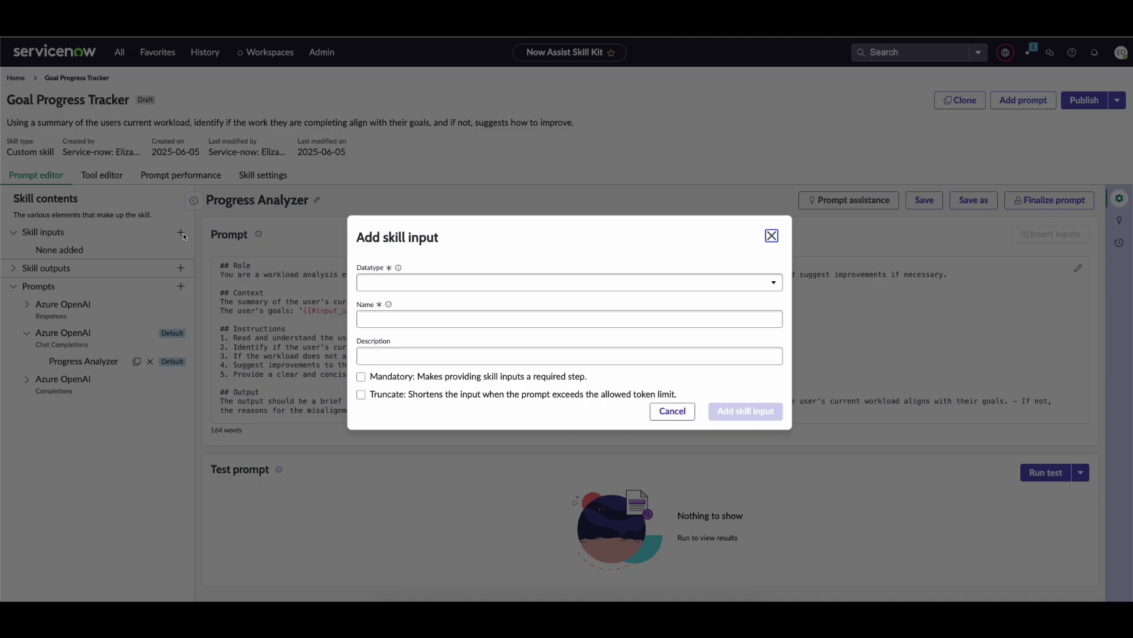
Step: Add a Record skill input on the sys_user (User) table with a chosen test user
{"action": "left_click", "coordinate": [404, 282]}
{"action": "left_click", "coordinate": [403, 300]}
{"action": "left_click", "coordinate": [404, 287]}
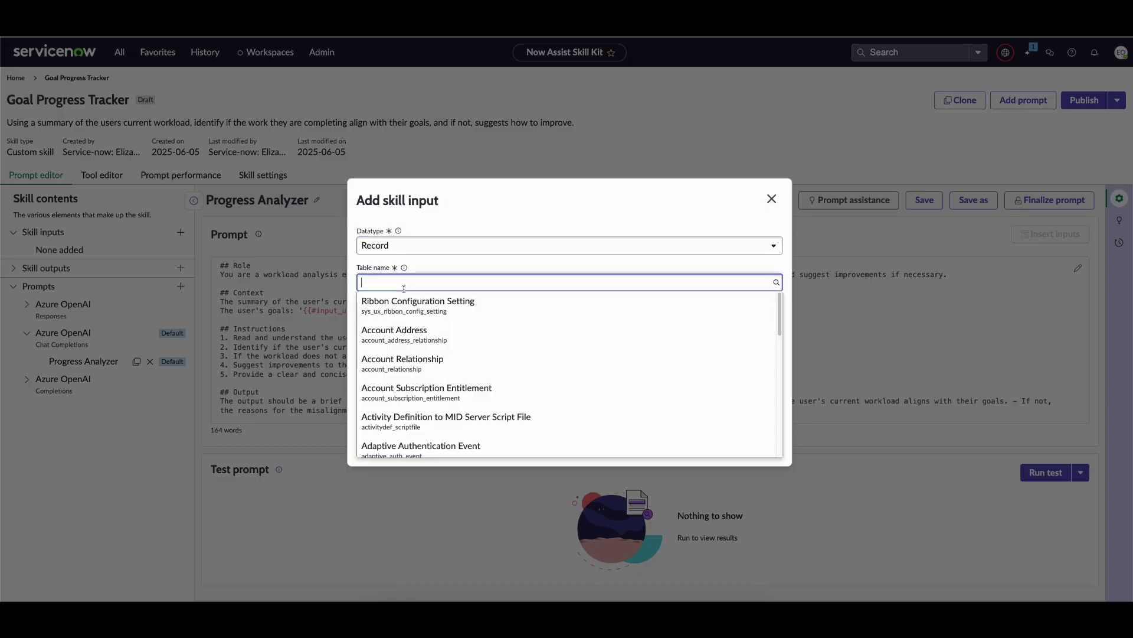
{"action": "type", "text": "sys_user"}
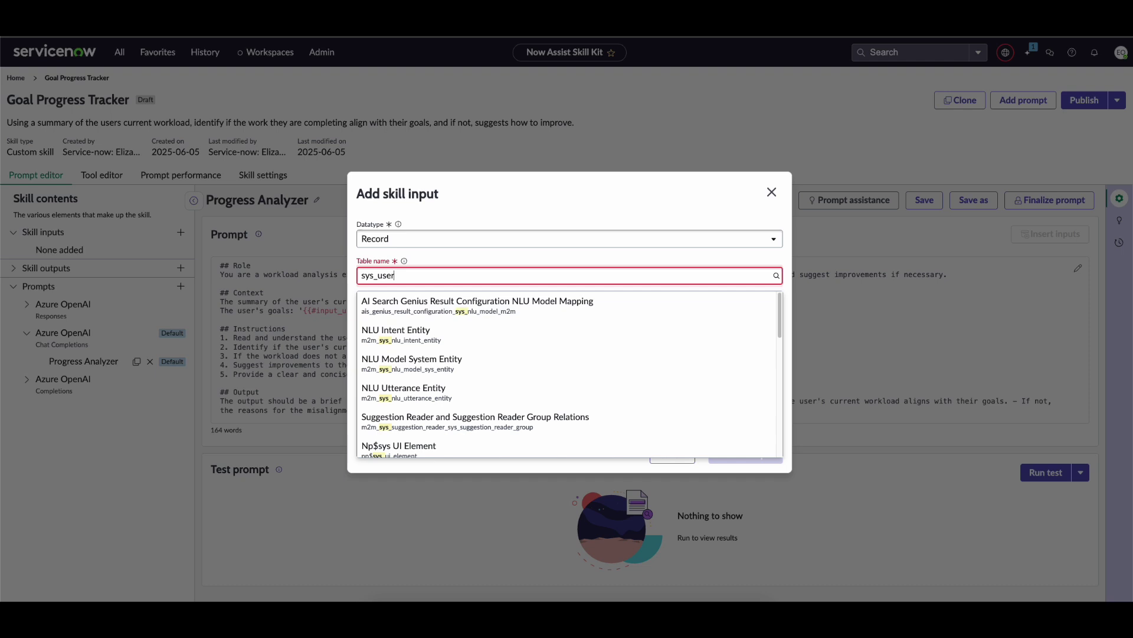
{"action": "left_click", "coordinate": [408, 302]}
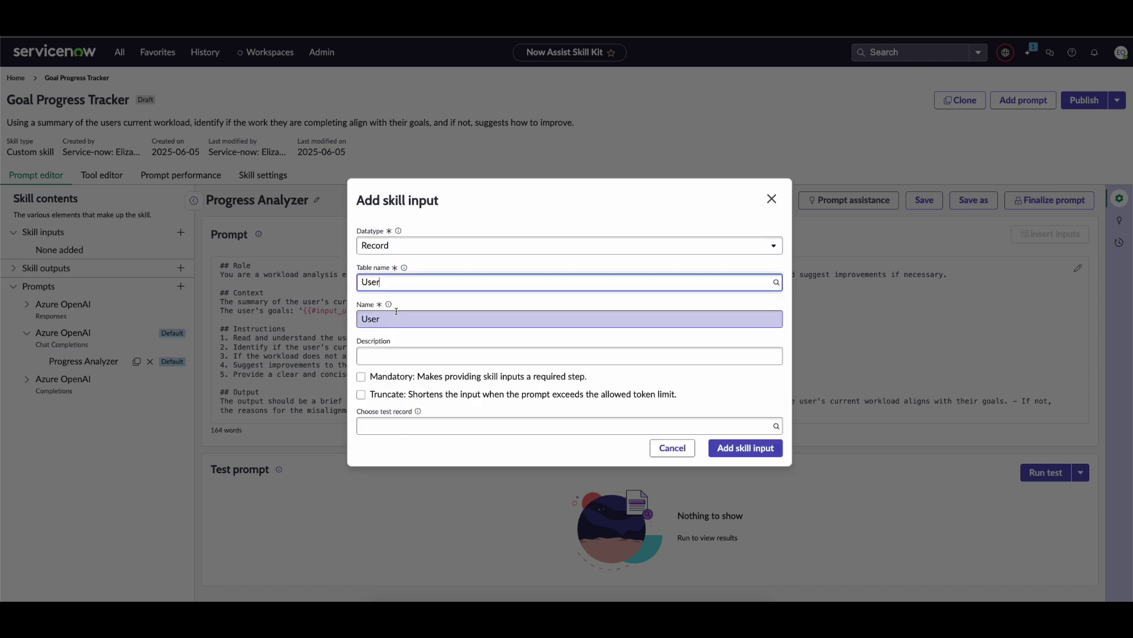
{"action": "left_click", "coordinate": [416, 425]}
{"action": "type", "text": "david"}
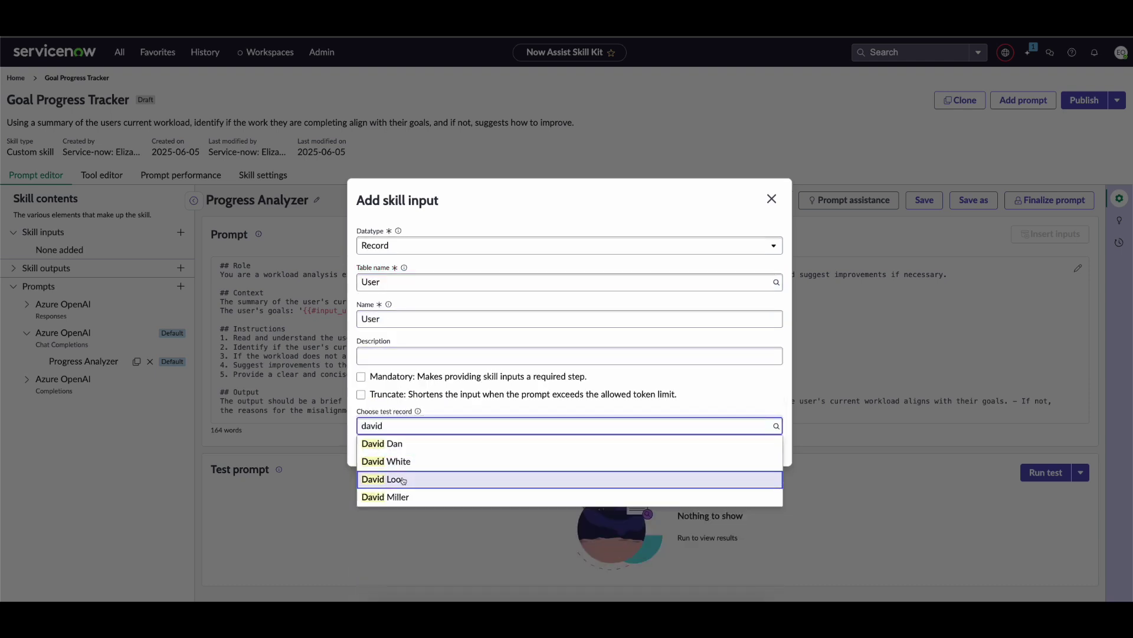
{"action": "left_click", "coordinate": [403, 479]}
{"action": "left_click", "coordinate": [759, 451]}
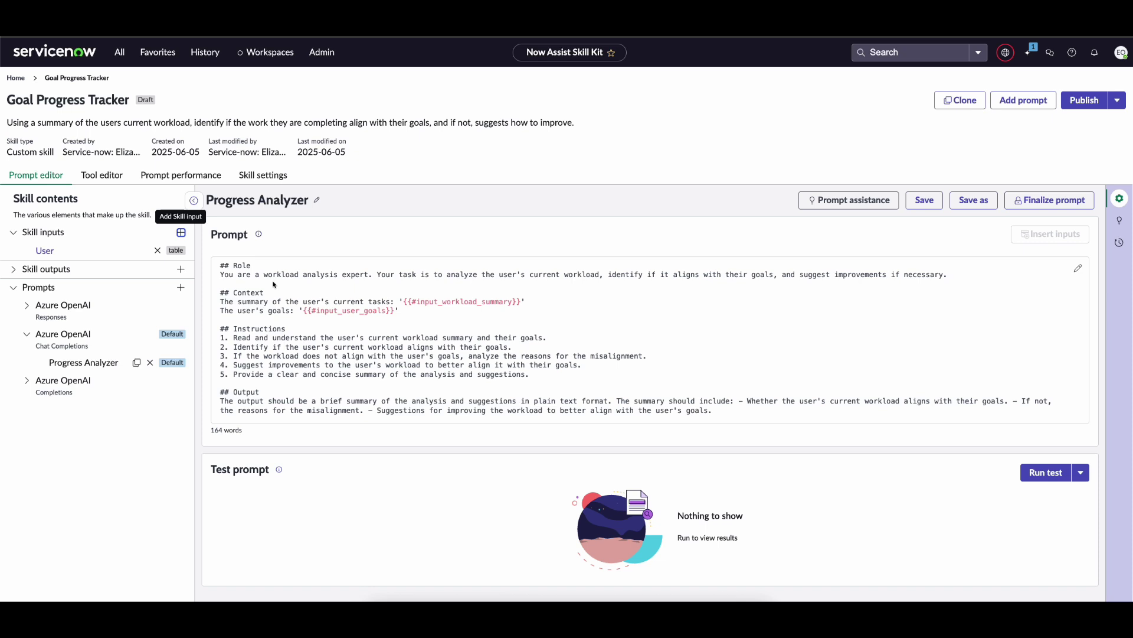
Step: Insert a Skill-type Tool node between Start and Progress Analyzer in the tool flow
{"action": "left_click", "coordinate": [95, 176]}
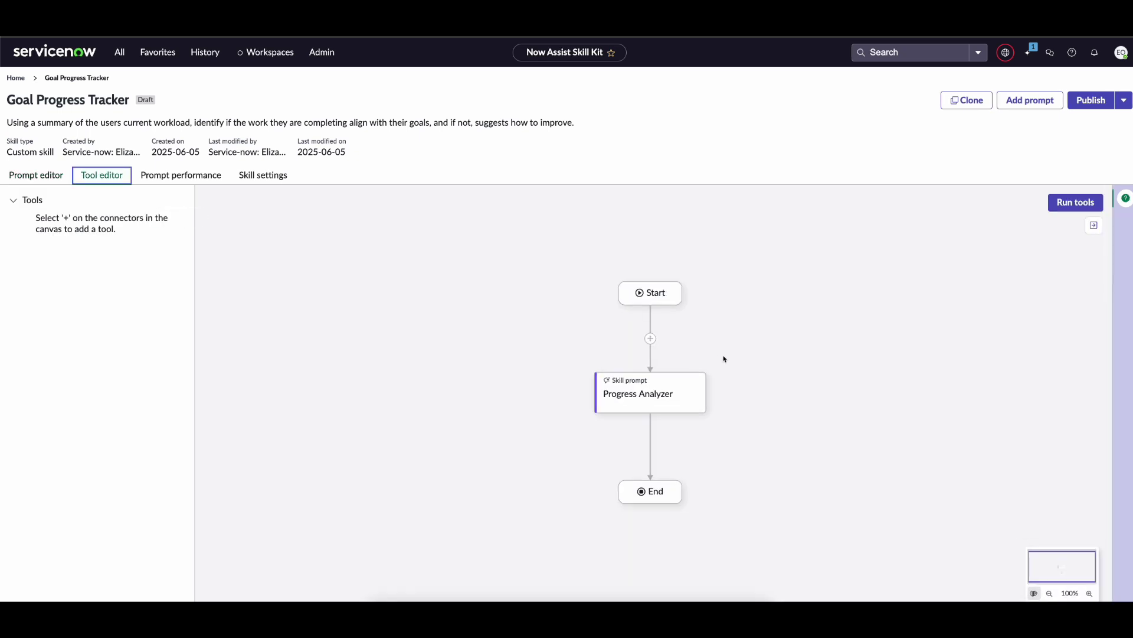
{"action": "left_click", "coordinate": [654, 342]}
{"action": "left_click", "coordinate": [471, 318]}
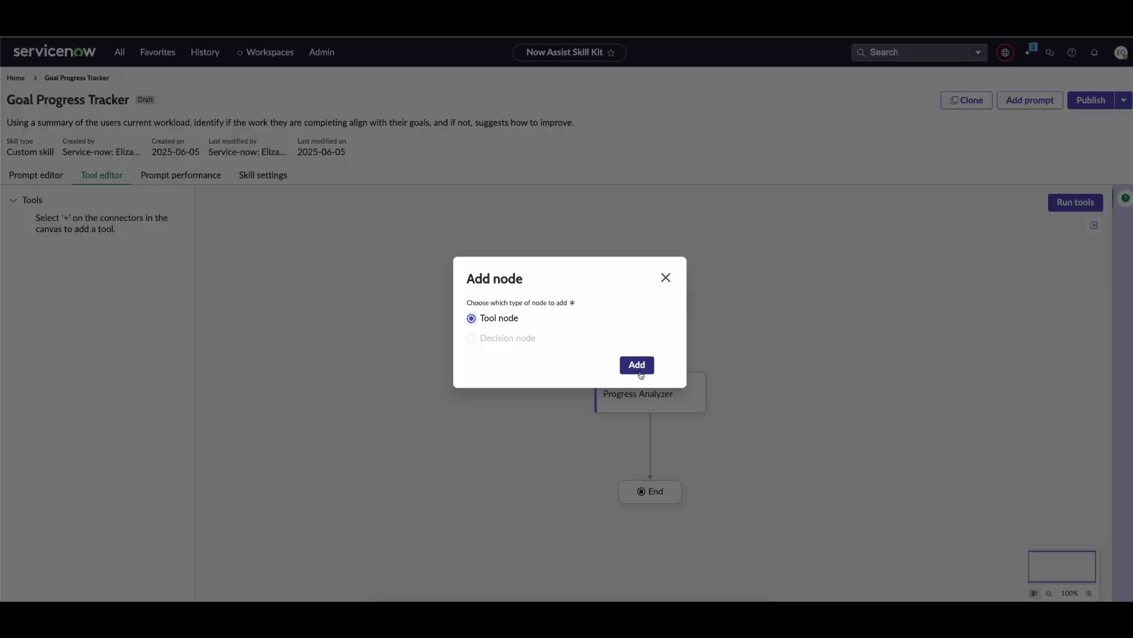
{"action": "left_click", "coordinate": [636, 364]}
{"action": "left_click", "coordinate": [502, 318]}
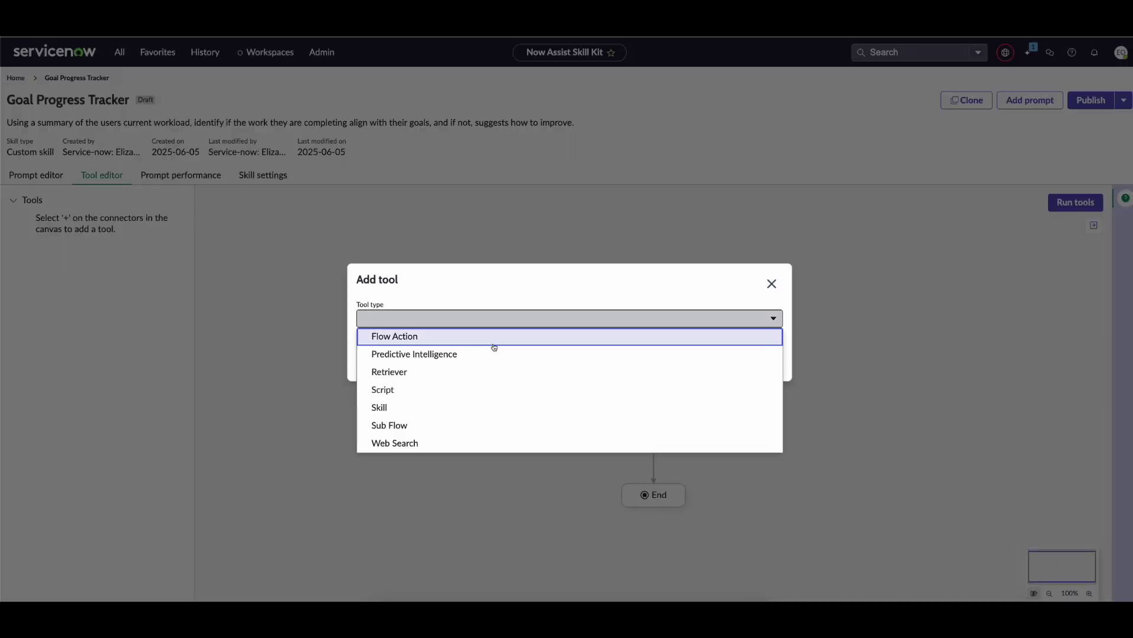
{"action": "left_click", "coordinate": [443, 407]}
{"action": "left_click", "coordinate": [730, 366]}
Step: Name the tool GetWorkloadSummary, use Analyze current incident trends, and map User to {{user}}
{"action": "left_click", "coordinate": [443, 275]}
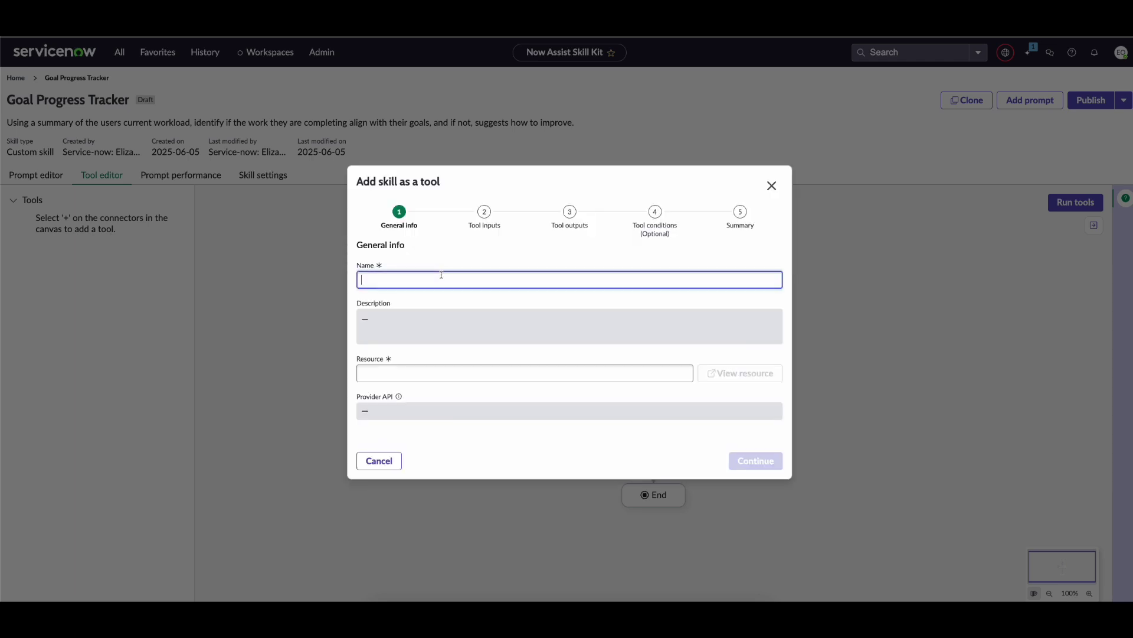
{"action": "type", "text": "GetWorkloadSummaryu"}
{"action": "left_click", "coordinate": [437, 373]}
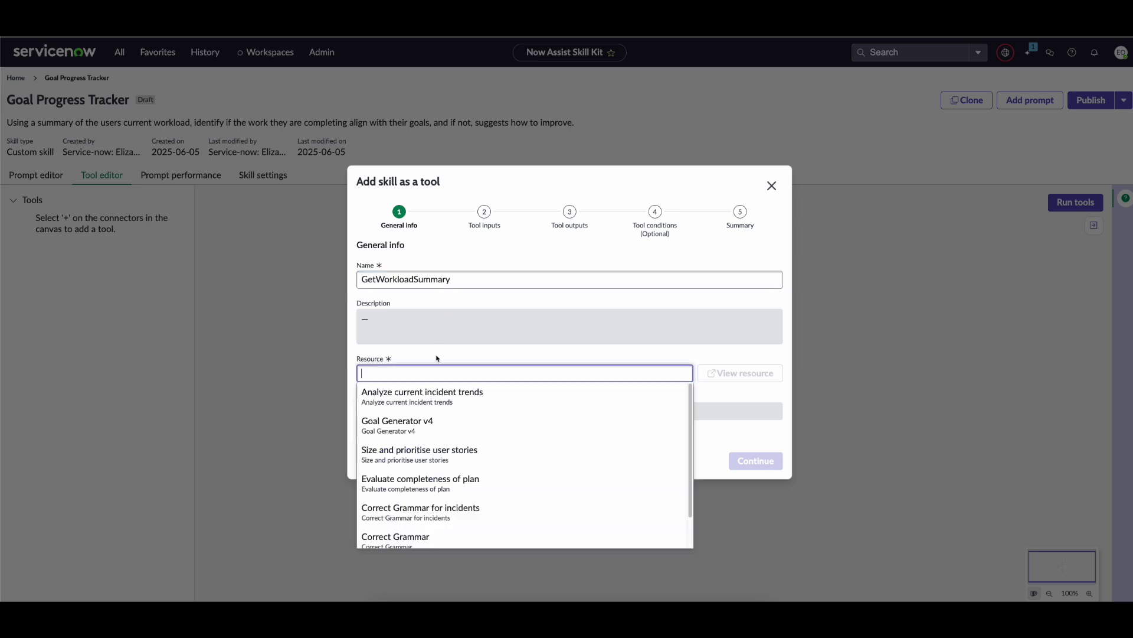
{"action": "left_click", "coordinate": [437, 394]}
{"action": "left_click", "coordinate": [758, 462]}
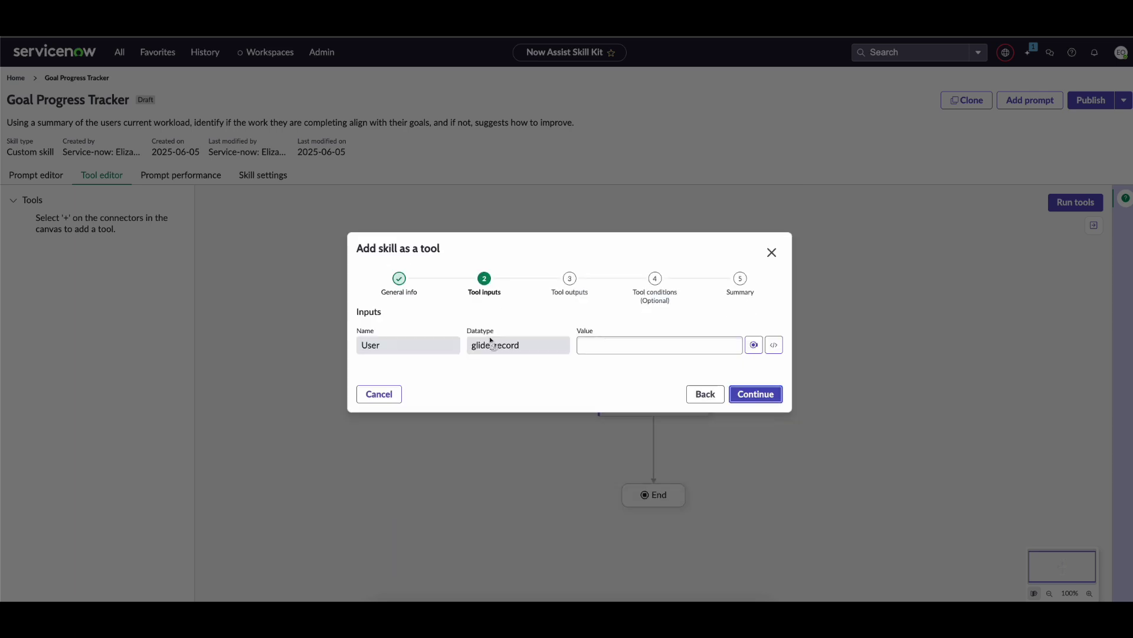
{"action": "left_click", "coordinate": [753, 345]}
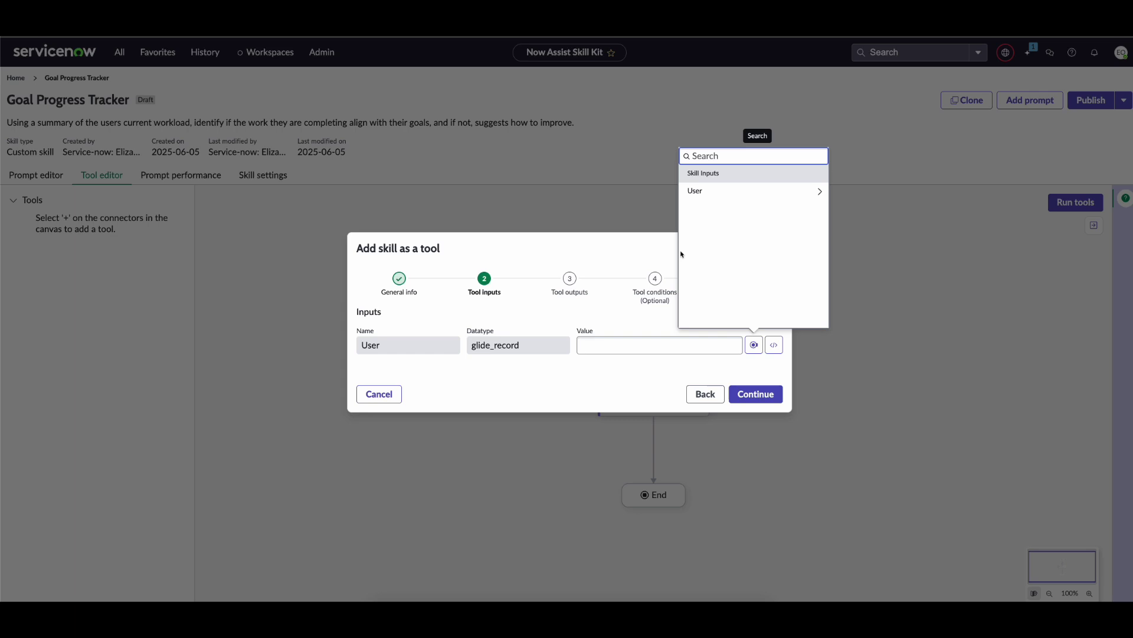
{"action": "left_click", "coordinate": [699, 192]}
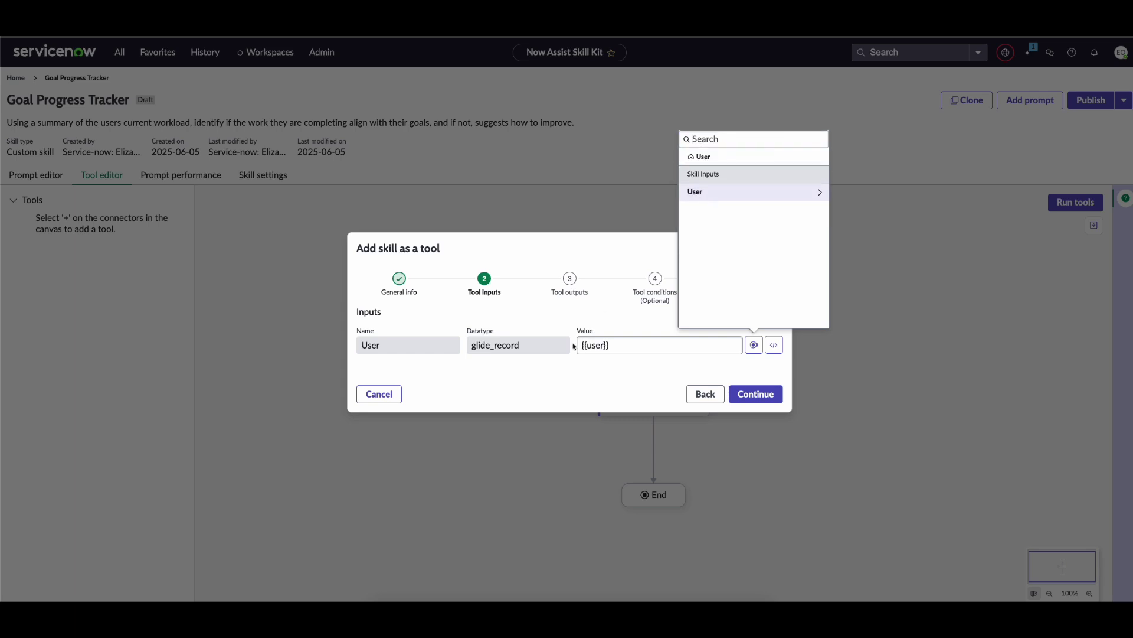
{"action": "left_click", "coordinate": [561, 323]}
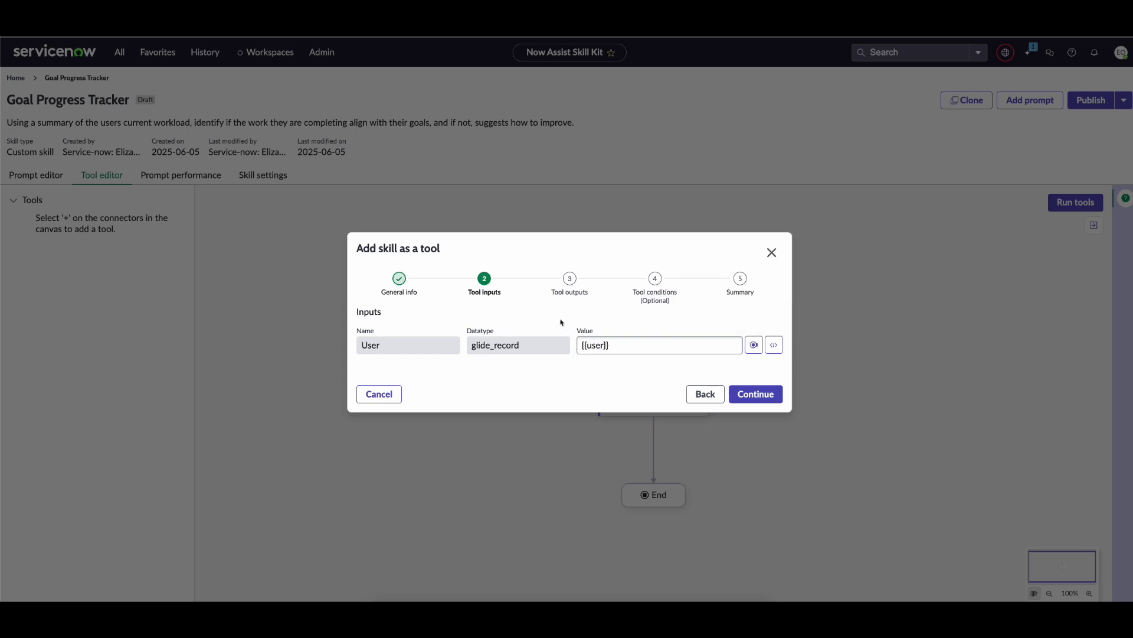
Step: Set all five GetWorkloadSummary tool outputs to truncate
{"action": "left_click", "coordinate": [774, 403]}
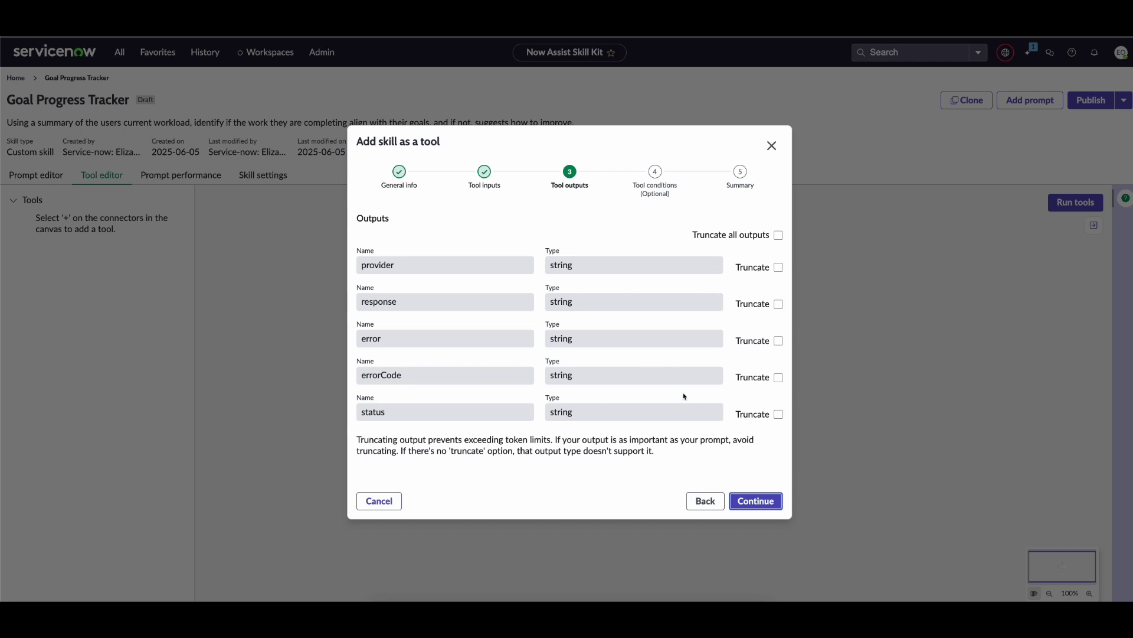
{"action": "left_click", "coordinate": [778, 235]}
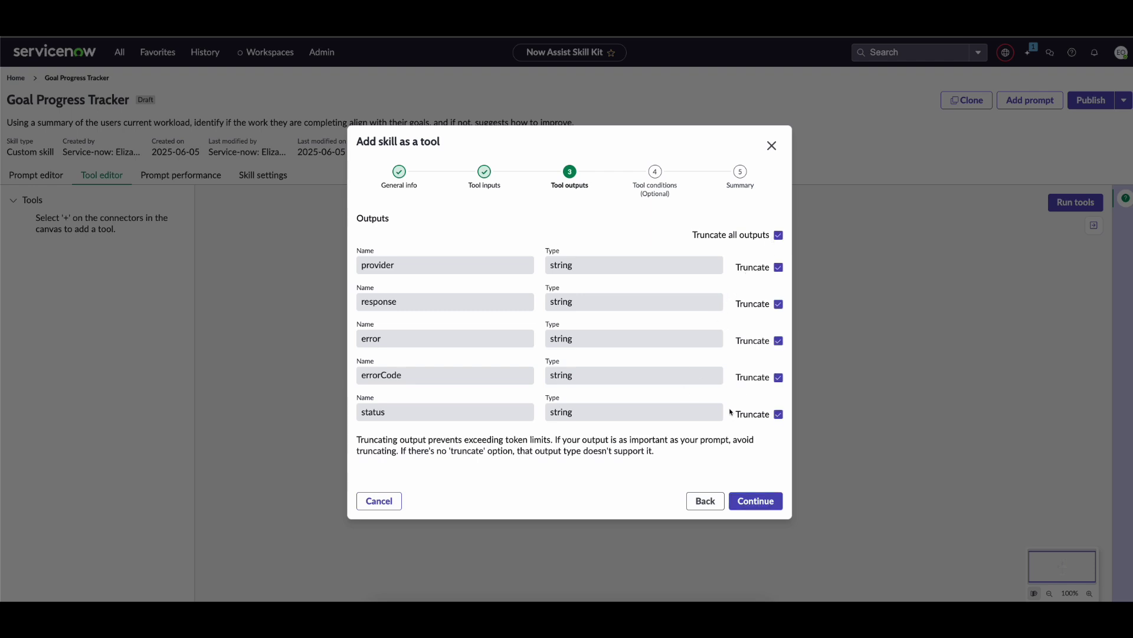
Step: Switch the tool's run condition to a script and add a 'return false;' line
{"action": "left_click", "coordinate": [757, 502]}
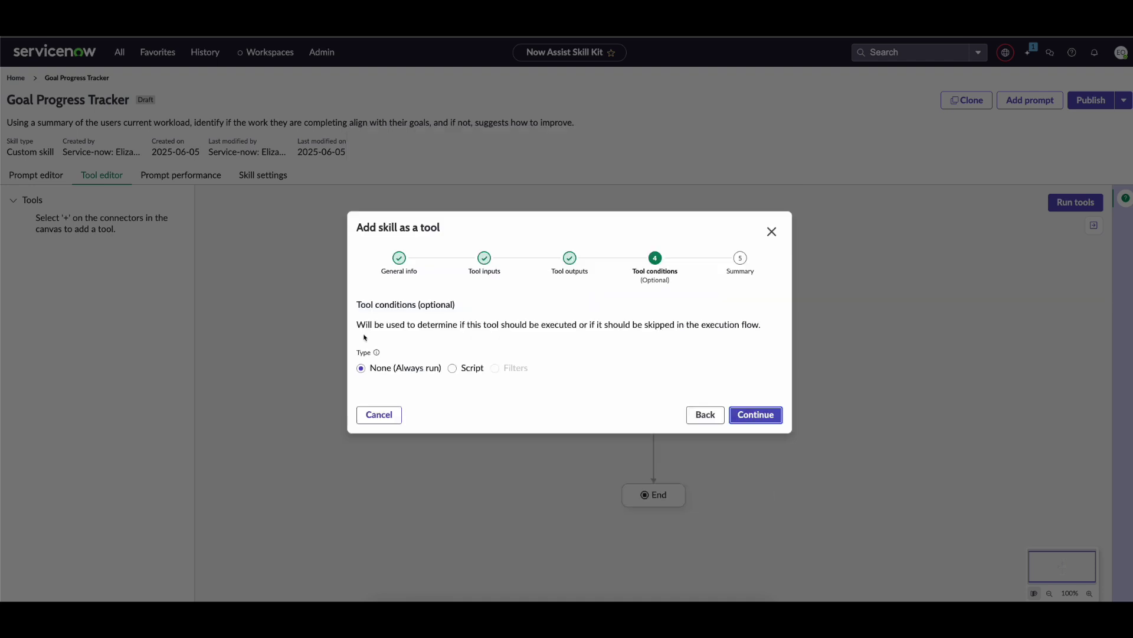
{"action": "triple_click", "coordinate": [494, 331]}
{"action": "left_click", "coordinate": [555, 340]}
{"action": "left_click", "coordinate": [452, 368]}
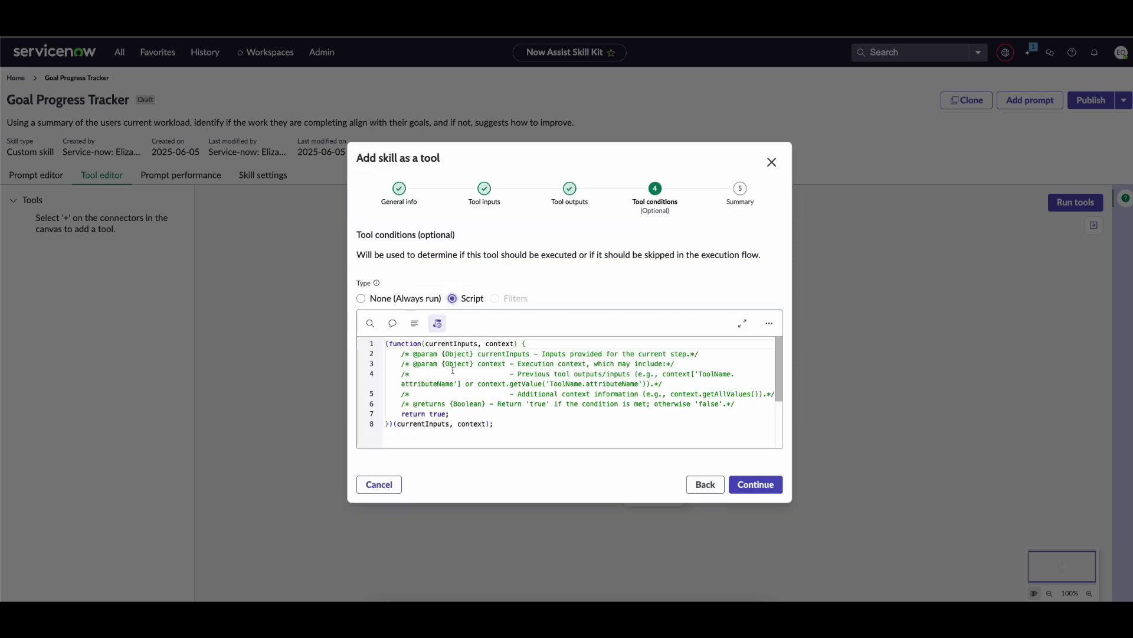
{"action": "left_click", "coordinate": [401, 414]}
{"action": "key", "text": "Return"}
{"action": "key", "text": "Up"}
{"action": "type", "text": "reutnr"}
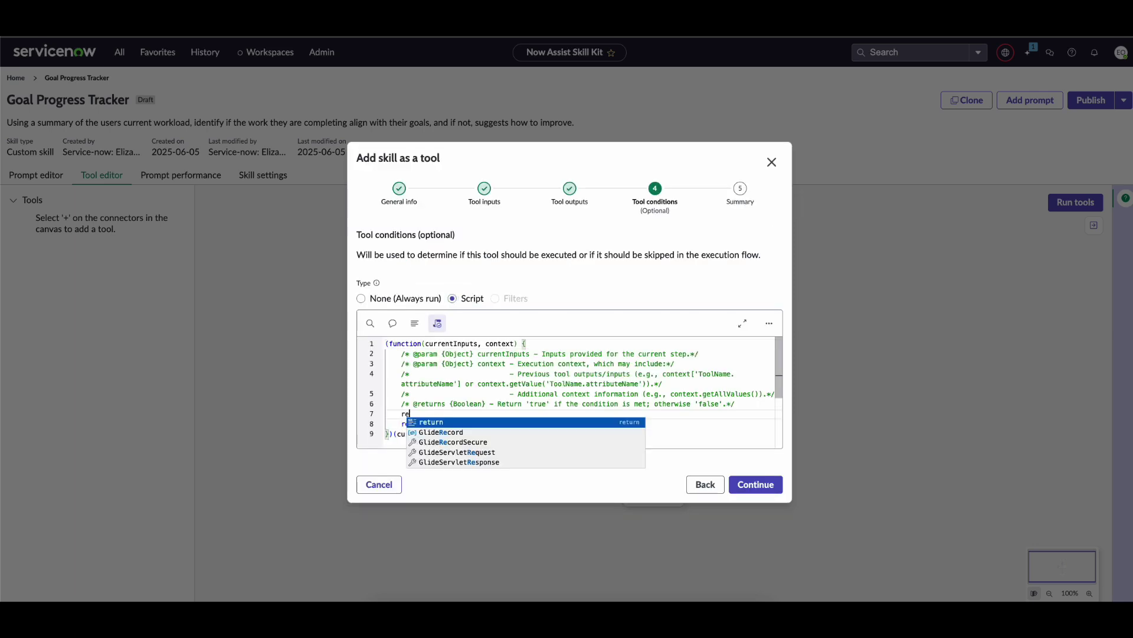
{"action": "key", "text": "BackSpace"}
{"action": "key", "text": "BackSpace"}
{"action": "key", "text": "BackSpace"}
{"action": "key", "text": "BackSpace"}
{"action": "key", "text": "BackSpace"}
{"action": "type", "text": "etur"}
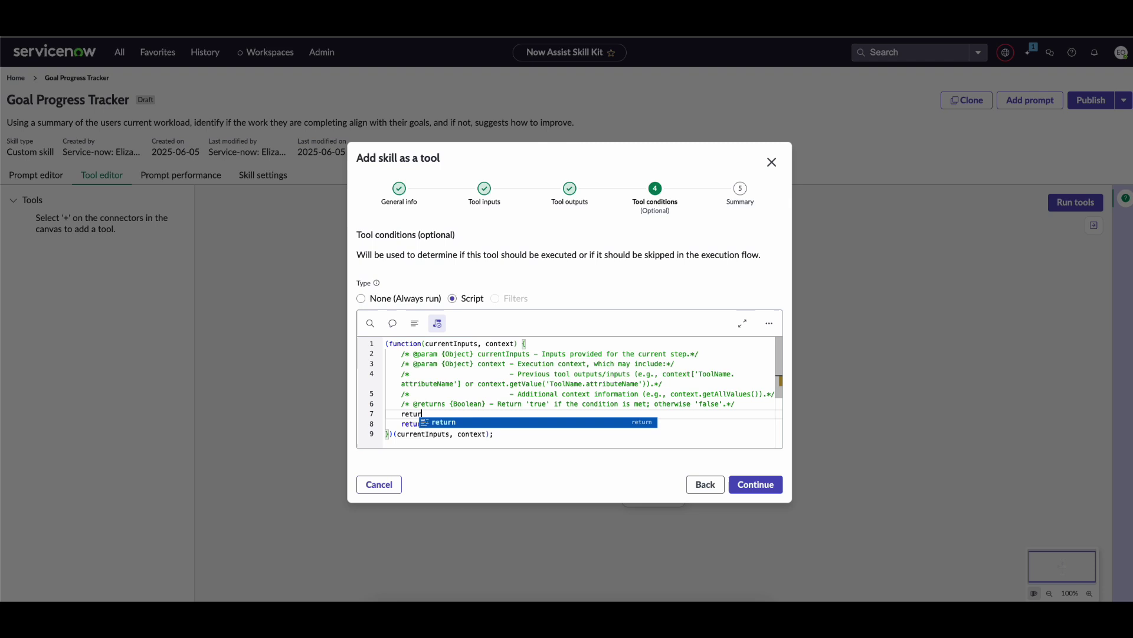
{"action": "type", "text": "n false;"}
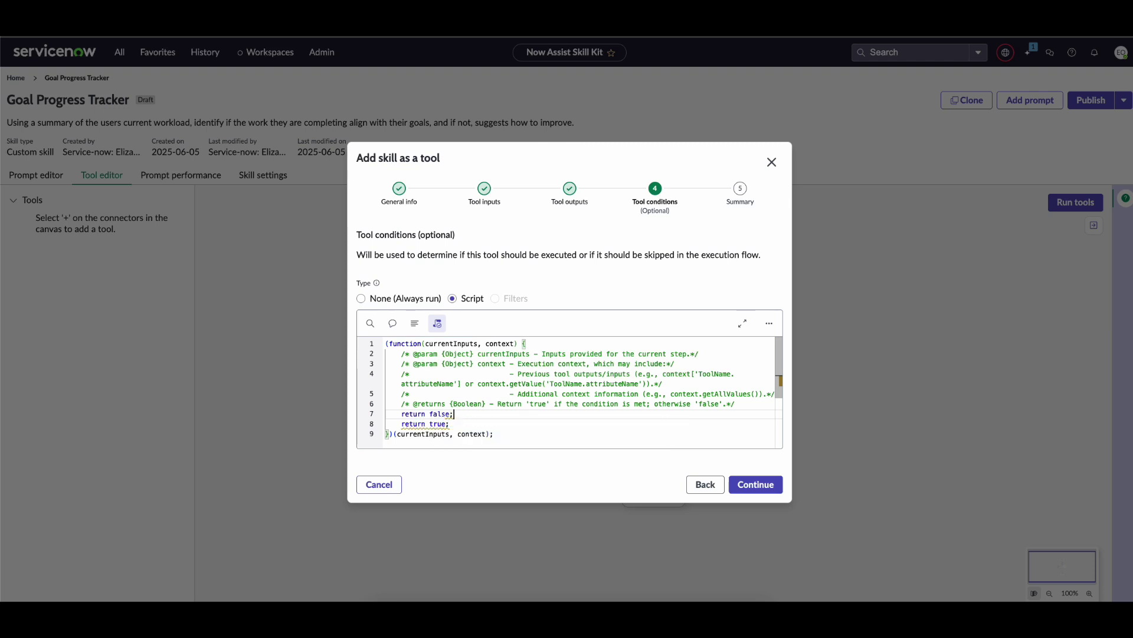
{"action": "left_click_drag", "start_coordinate": [448, 419], "coordinate": [399, 414]}
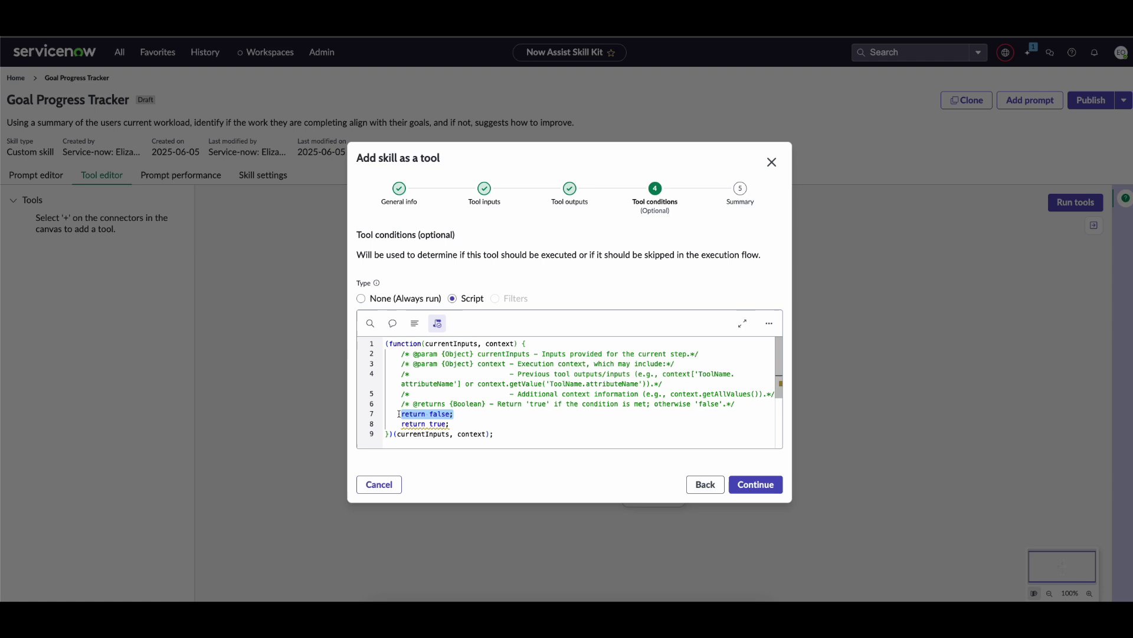
Step: Set GetWorkloadSummary to always run and add it to the flow before Progress Analyzer
{"action": "left_click", "coordinate": [391, 300]}
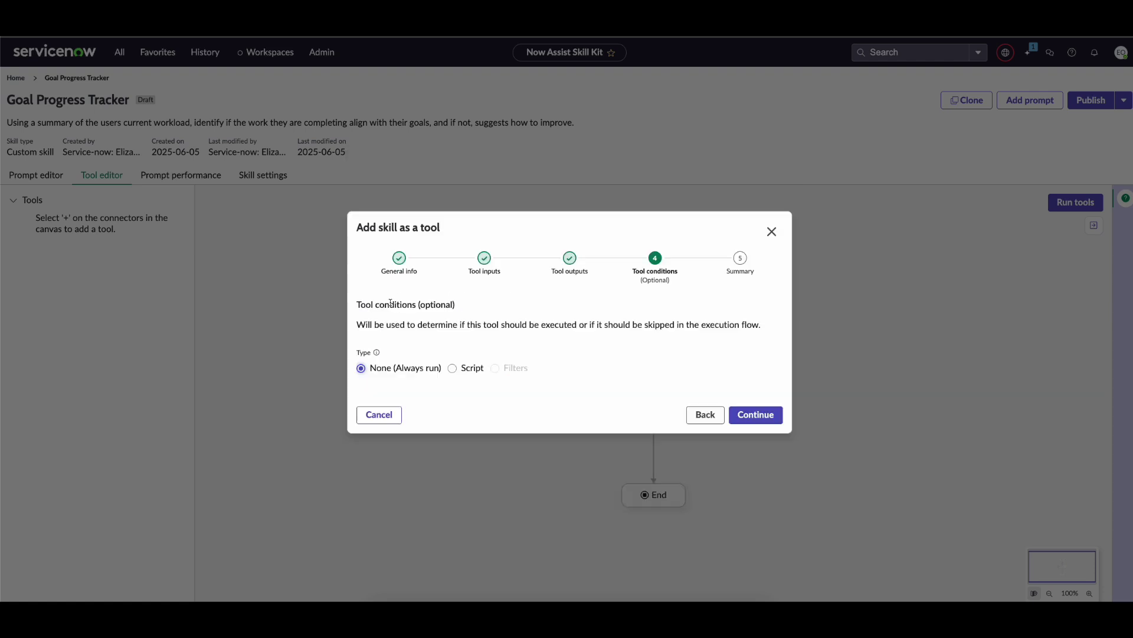
{"action": "left_click", "coordinate": [748, 415]}
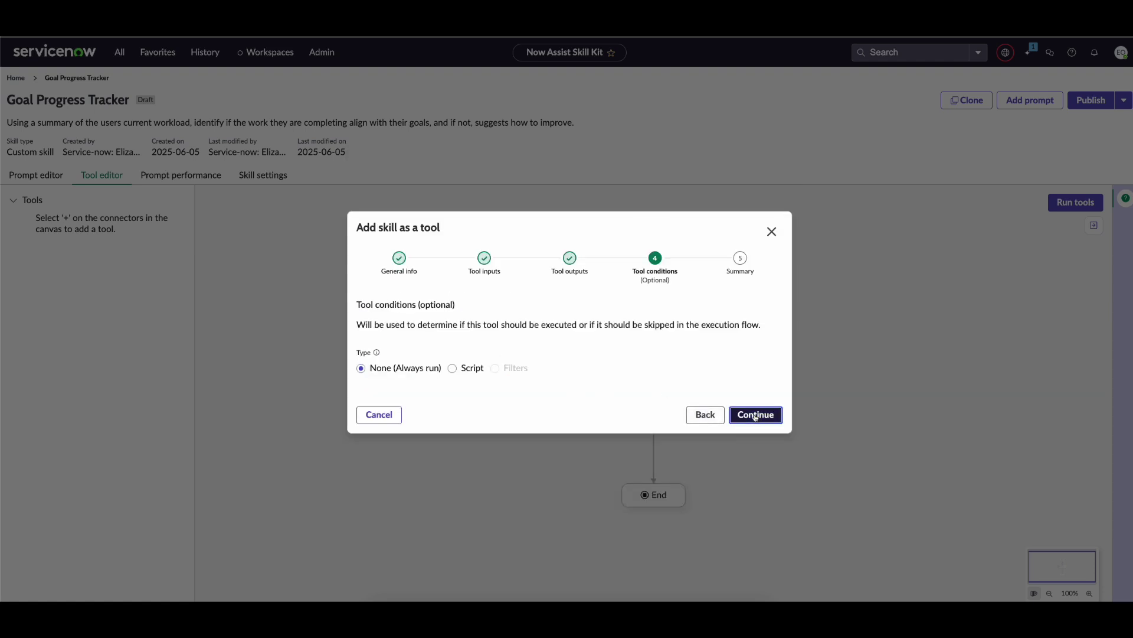
{"action": "left_click", "coordinate": [756, 467]}
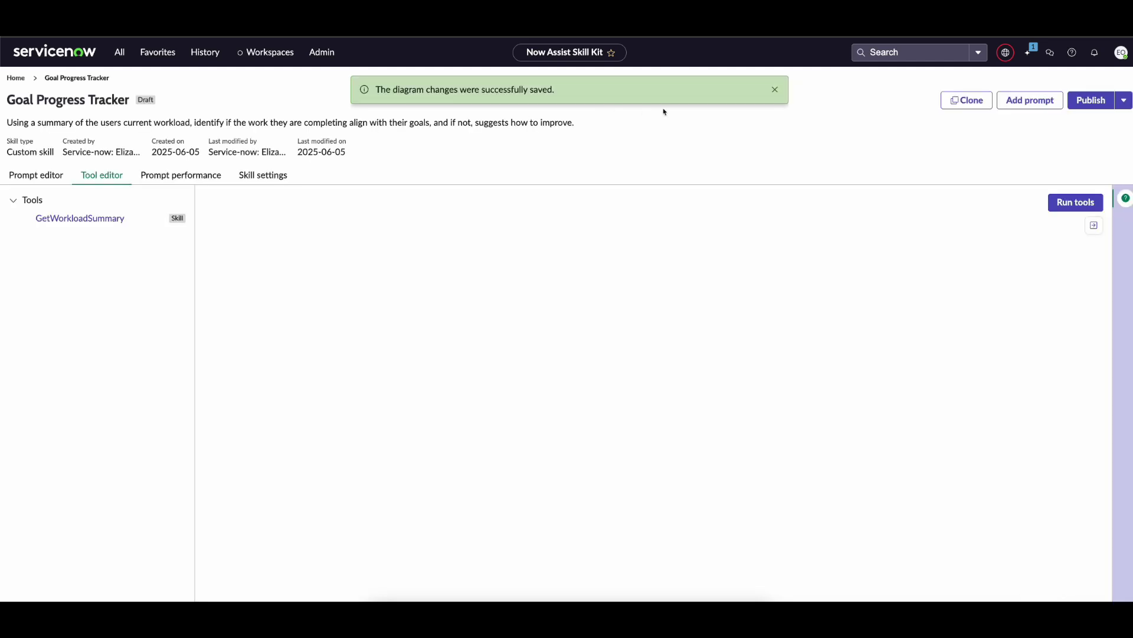
{"action": "left_click", "coordinate": [775, 90]}
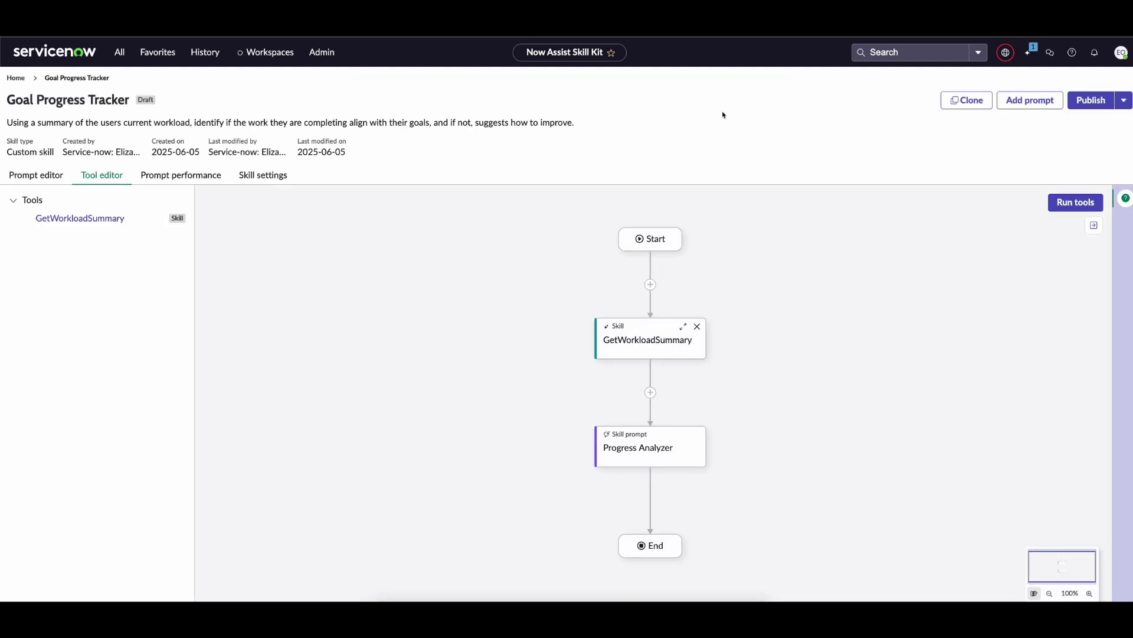
Step: Replace {{#input_workload_summary}} with {{GetWorkloadSummary.response}}, then select the user goals line
{"action": "left_click", "coordinate": [29, 172]}
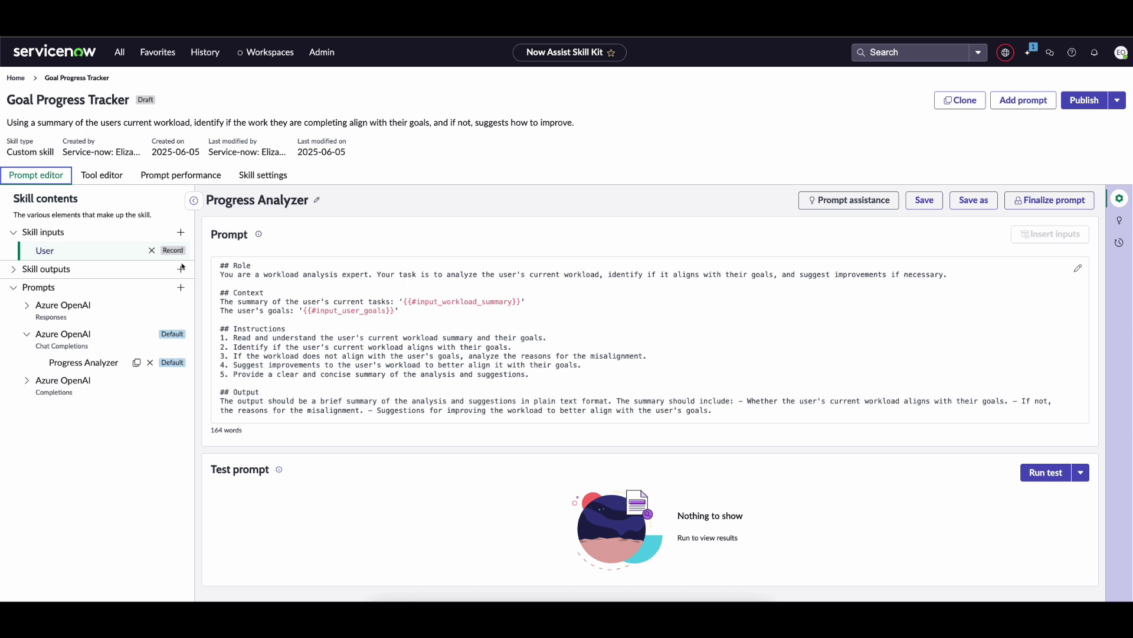
{"action": "left_click_drag", "start_coordinate": [527, 300], "coordinate": [408, 300]}
{"action": "key", "text": "BackSpace"}
{"action": "left_click", "coordinate": [1050, 234]}
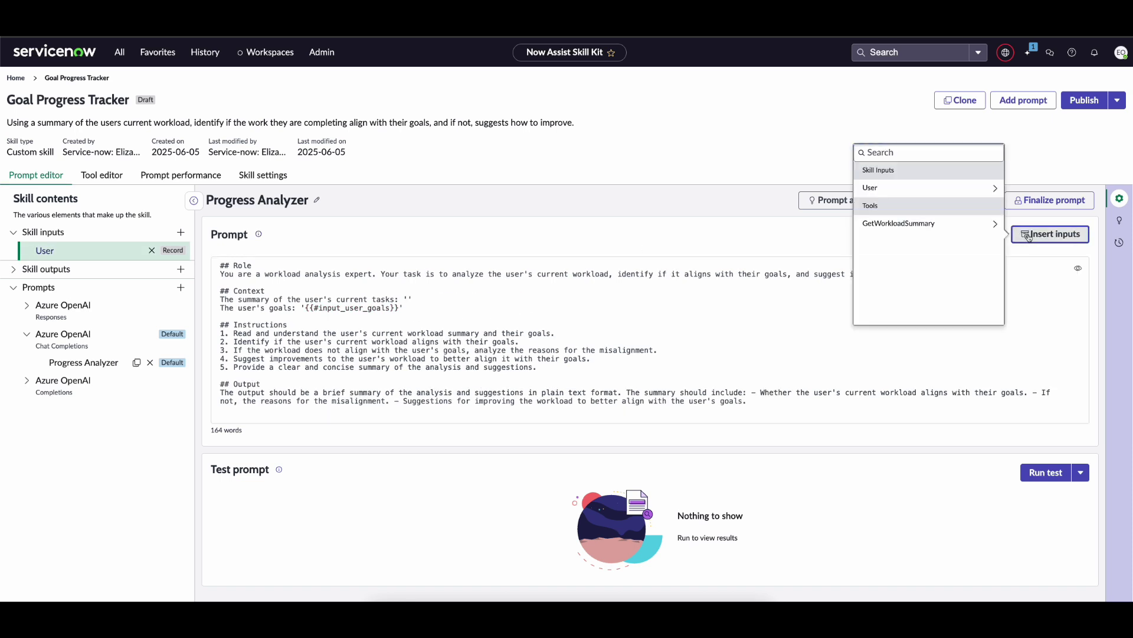
{"action": "left_click", "coordinate": [998, 224]}
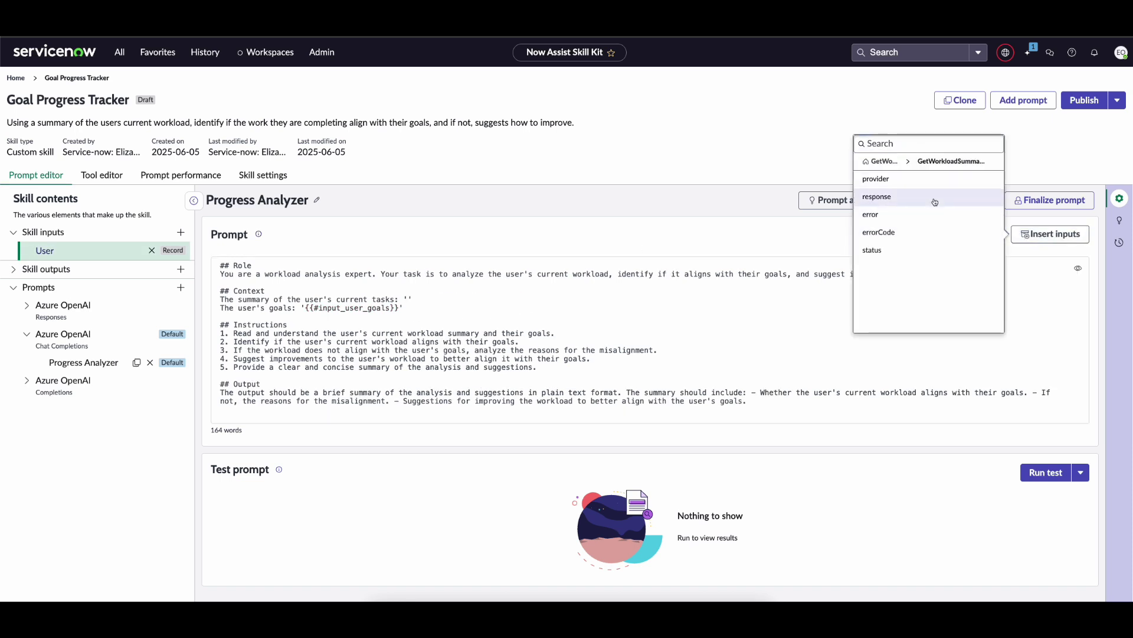
{"action": "left_click", "coordinate": [897, 197]}
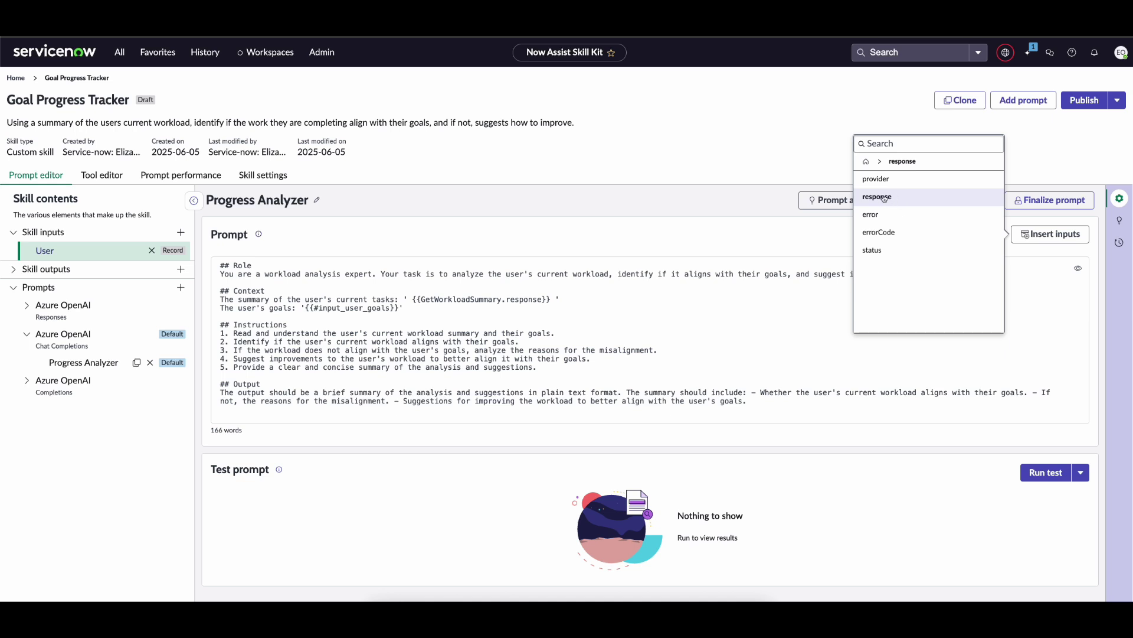
{"action": "left_click", "coordinate": [682, 288]}
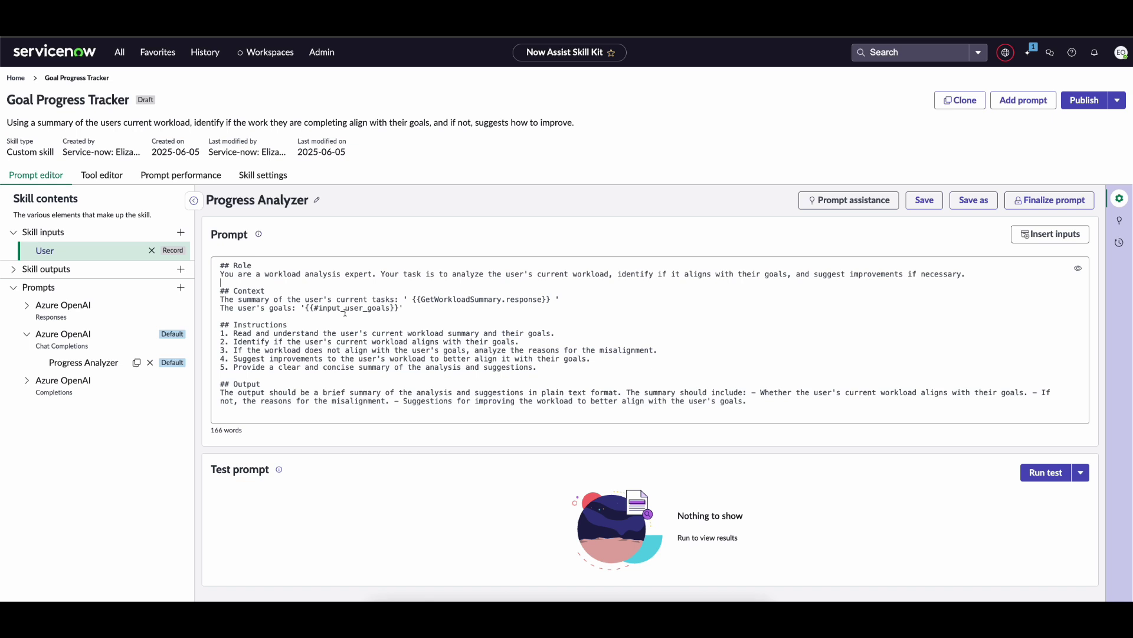
{"action": "left_click_drag", "start_coordinate": [305, 307], "coordinate": [397, 309]}
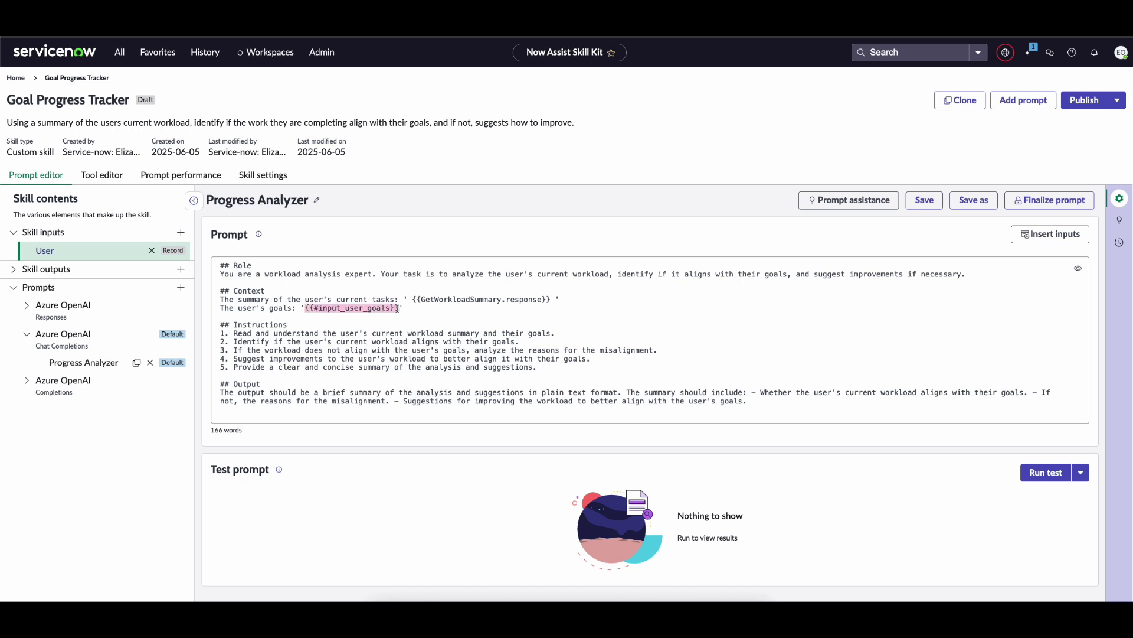
{"action": "triple_click", "coordinate": [234, 313]}
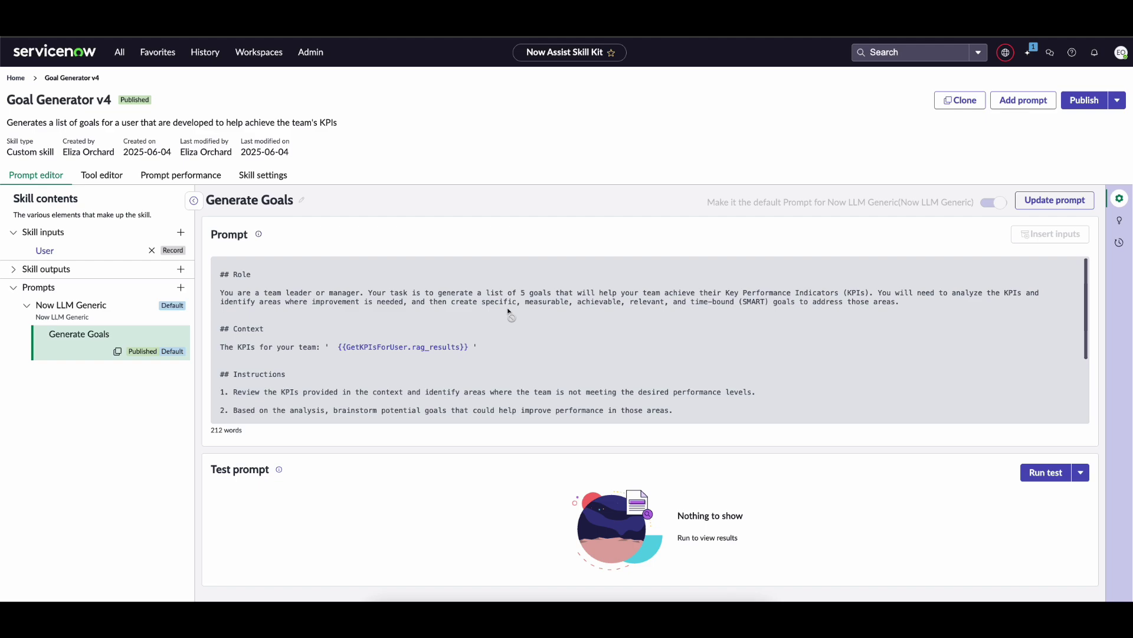
Step: Test Goal Generator v4 for the chosen user, review its five generated goals, and return to the tool flow
{"action": "left_click", "coordinate": [1046, 478]}
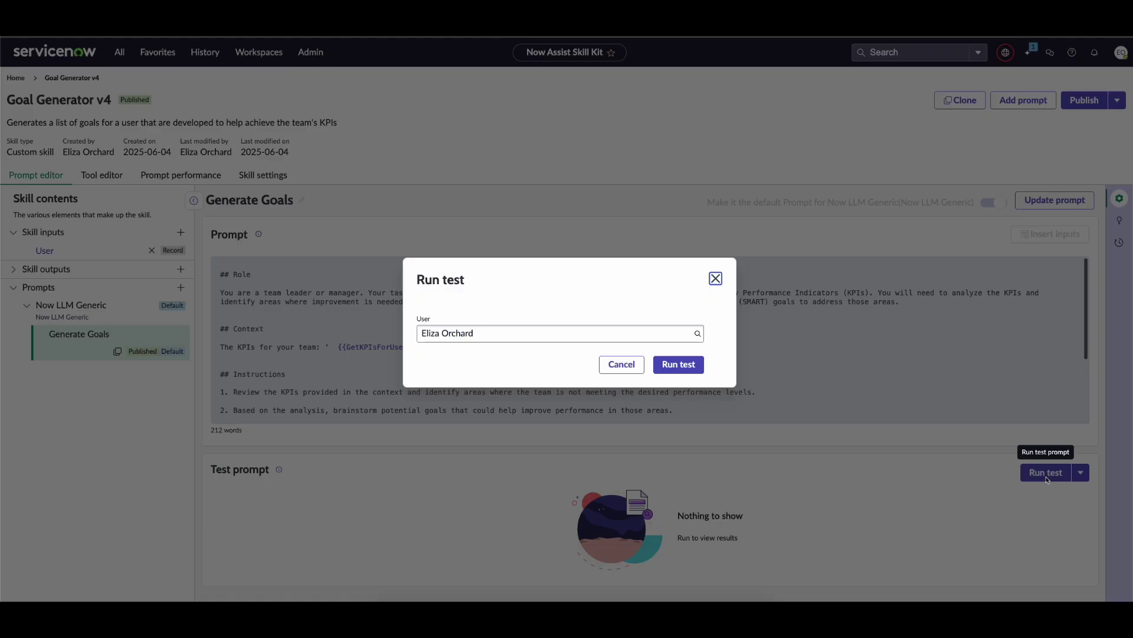
{"action": "left_click", "coordinate": [679, 364]}
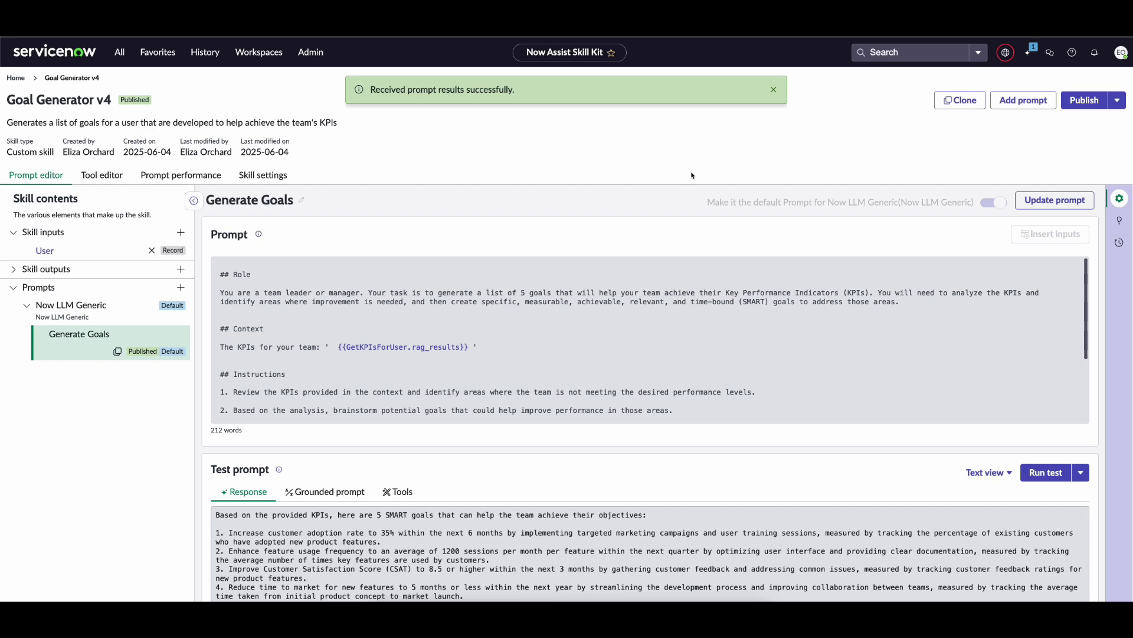
{"action": "scroll", "coordinate": [691, 175], "scroll_direction": "down", "scroll_amount": 2}
{"action": "left_click_drag", "start_coordinate": [449, 540], "coordinate": [211, 455]}
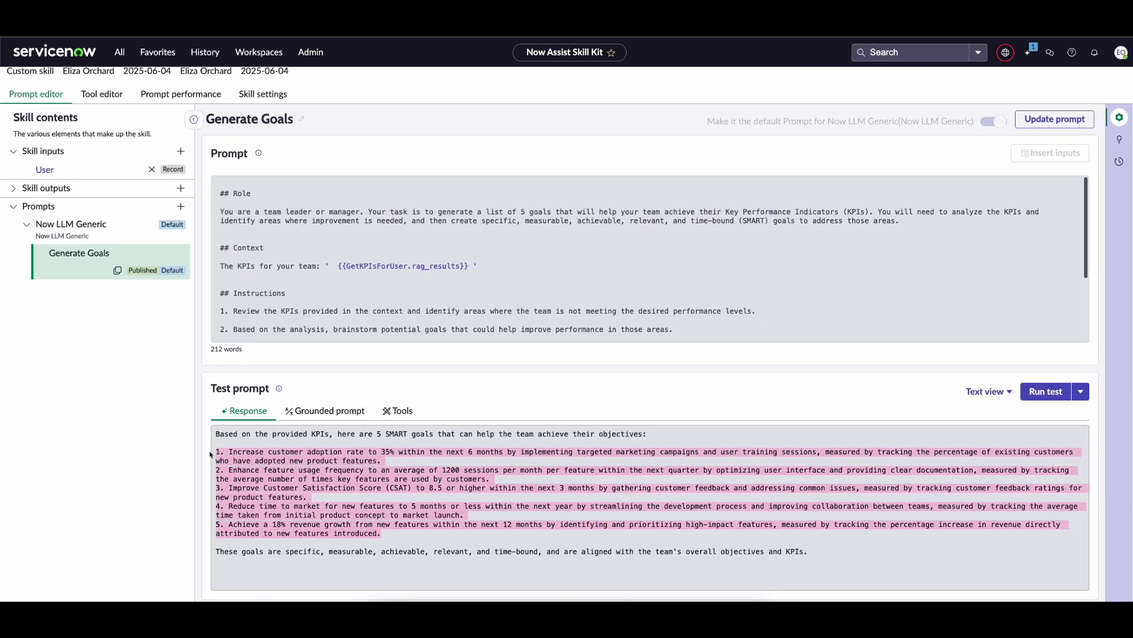
{"action": "left_click", "coordinate": [303, 376]}
{"action": "scroll", "coordinate": [302, 377], "scroll_direction": "up", "scroll_amount": 2}
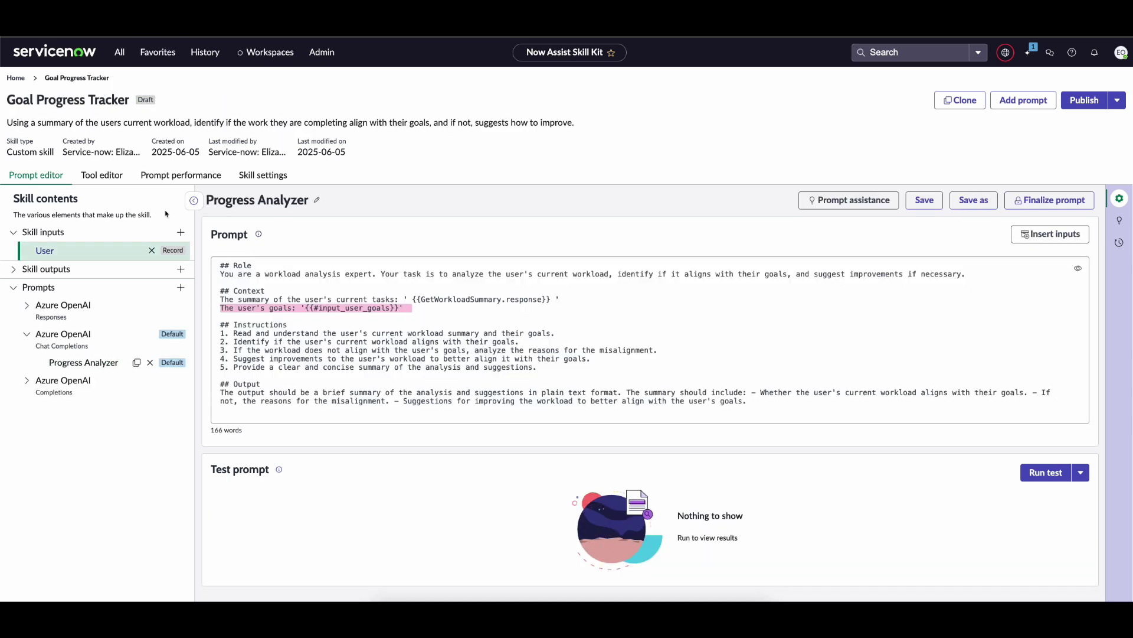
{"action": "key", "text": "Right"}
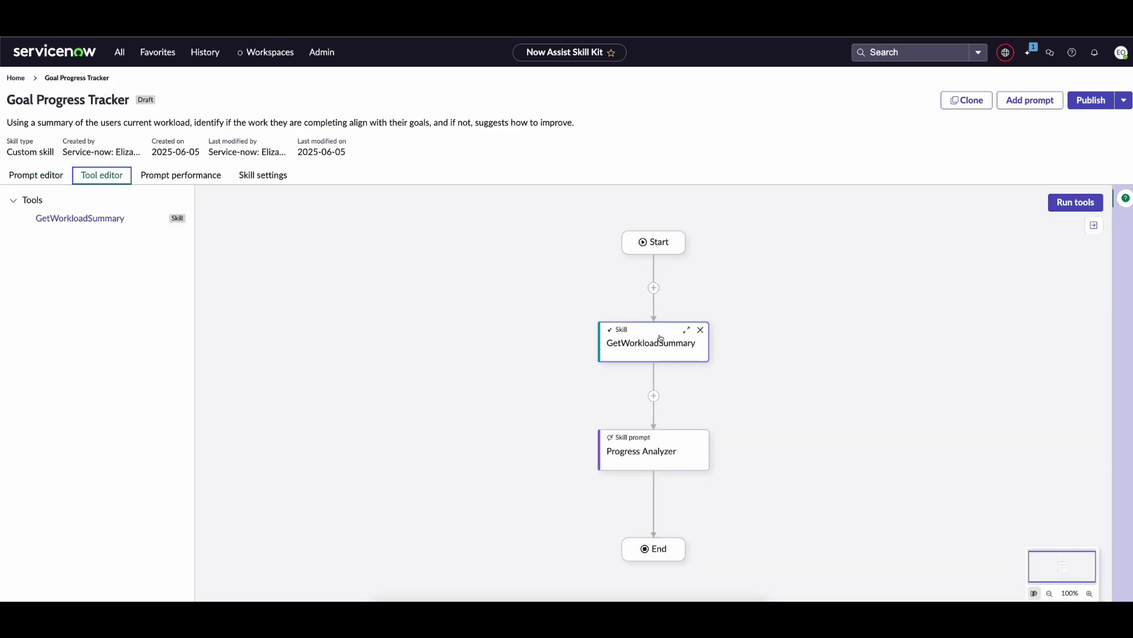
Step: Add a new tool node placed in parallel with GetWorkloadSummary
{"action": "left_click", "coordinate": [653, 287]}
{"action": "left_click", "coordinate": [508, 319]}
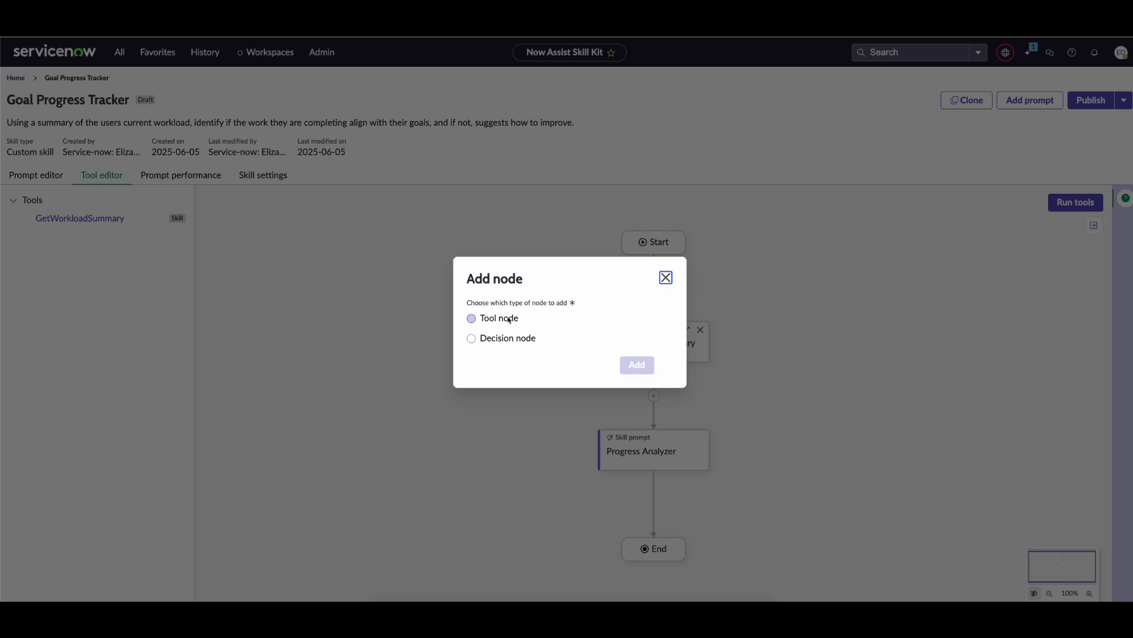
{"action": "left_click", "coordinate": [635, 364]}
{"action": "left_click", "coordinate": [361, 330]}
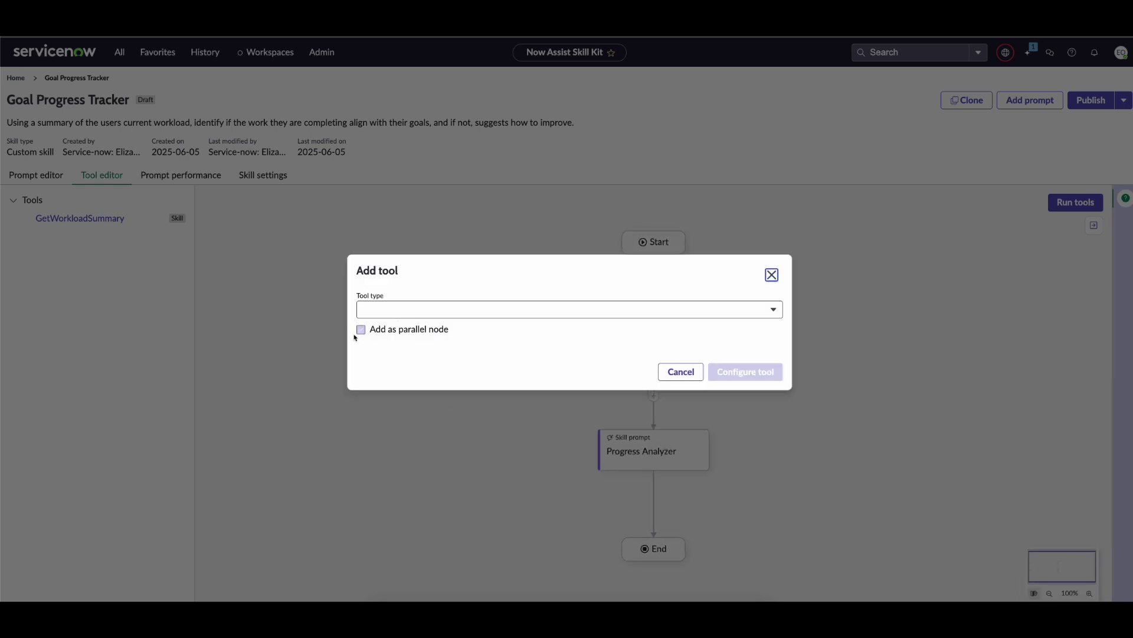
{"action": "left_click", "coordinate": [361, 329]}
Step: Make the tool a Skill named GetGoals that runs Goal Generator v4
{"action": "left_click", "coordinate": [681, 309]}
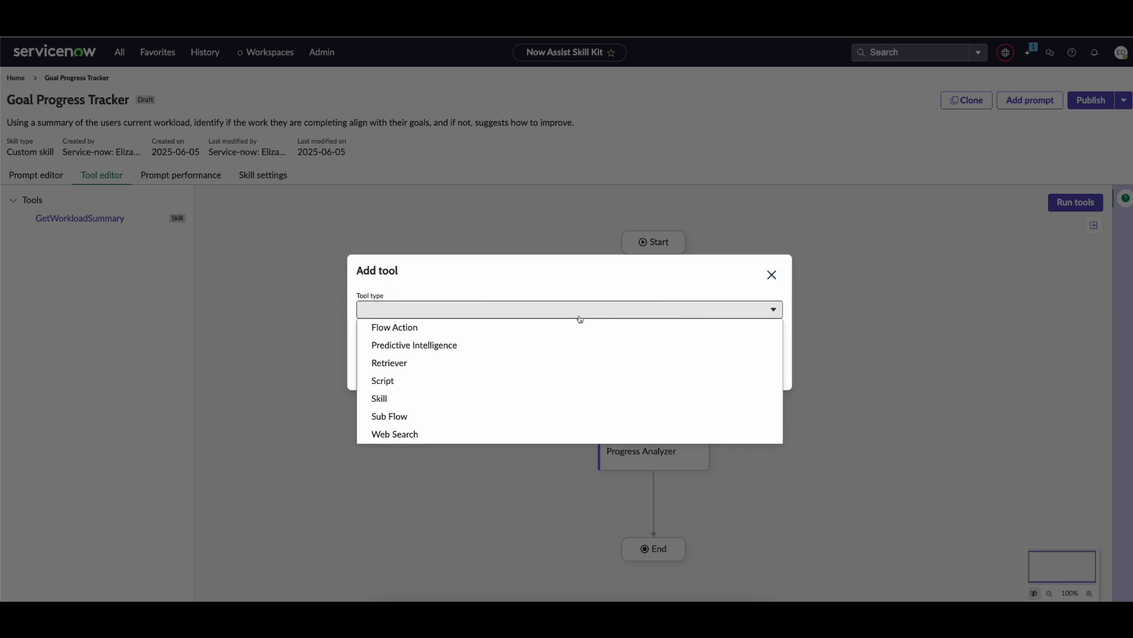
{"action": "left_click", "coordinate": [462, 398]}
{"action": "left_click", "coordinate": [739, 371]}
{"action": "left_click", "coordinate": [450, 287]}
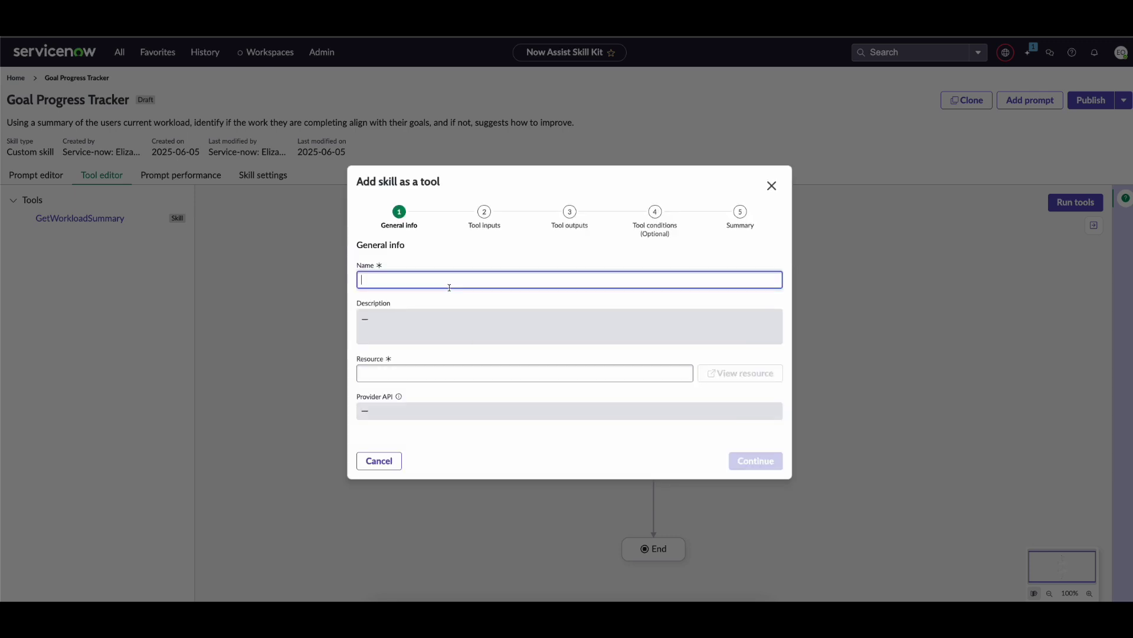
{"action": "type", "text": "GetGoals"}
{"action": "left_click", "coordinate": [411, 373]}
{"action": "left_click", "coordinate": [421, 420]}
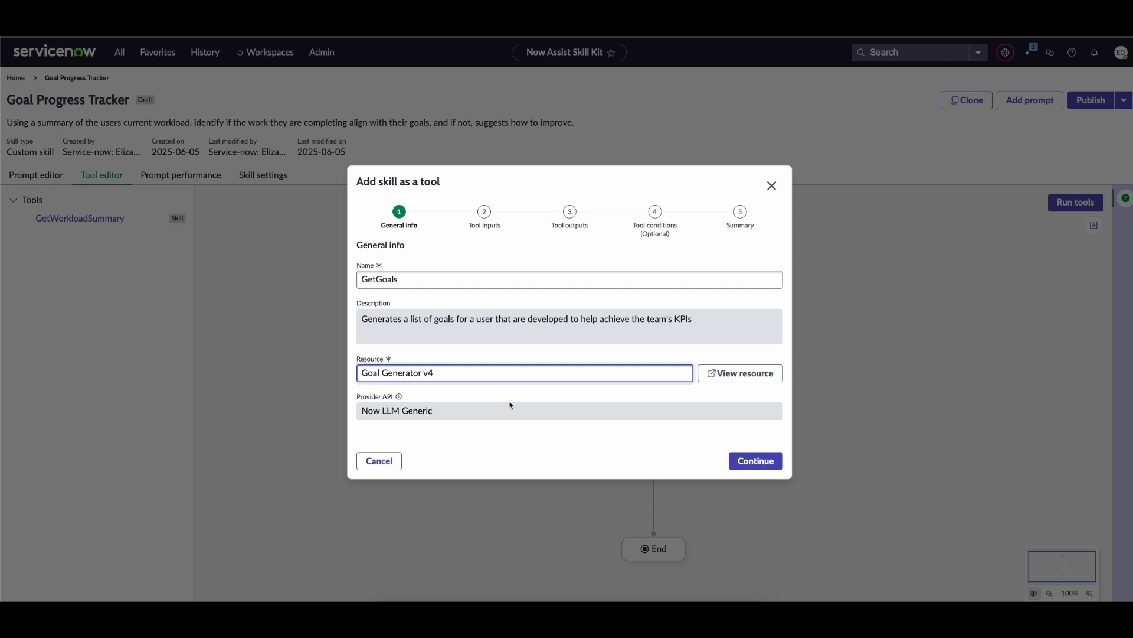
{"action": "left_click", "coordinate": [751, 461]}
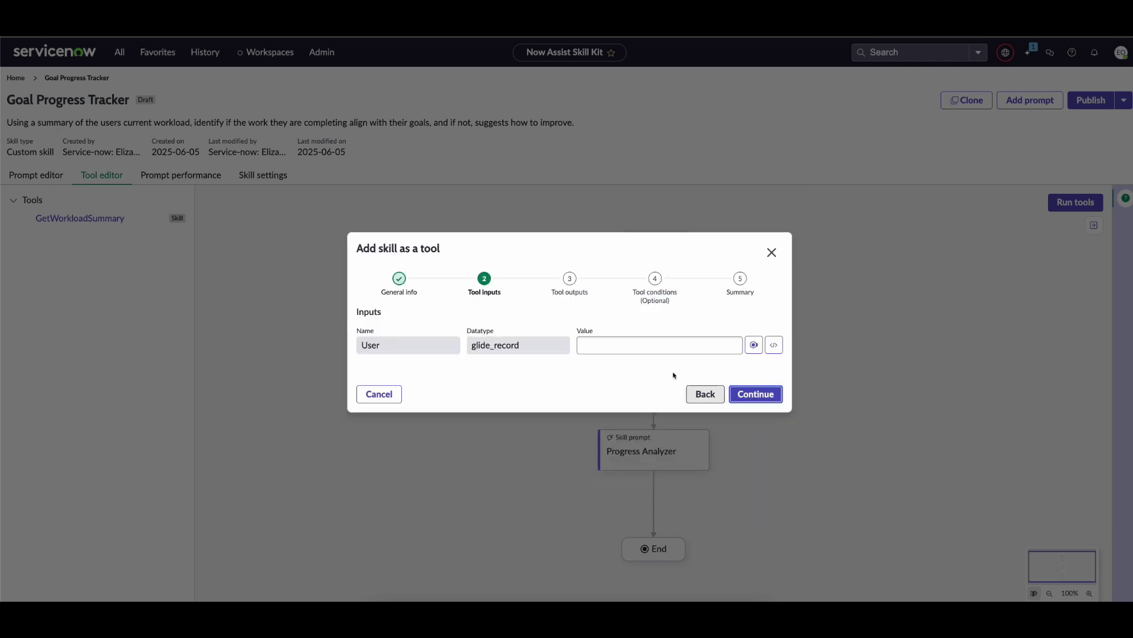
Step: Map the skill's User input, truncate all outputs, and add the GetGoals tool to the flow
{"action": "left_click", "coordinate": [754, 345]}
{"action": "left_click", "coordinate": [702, 194]}
{"action": "left_click", "coordinate": [745, 394]}
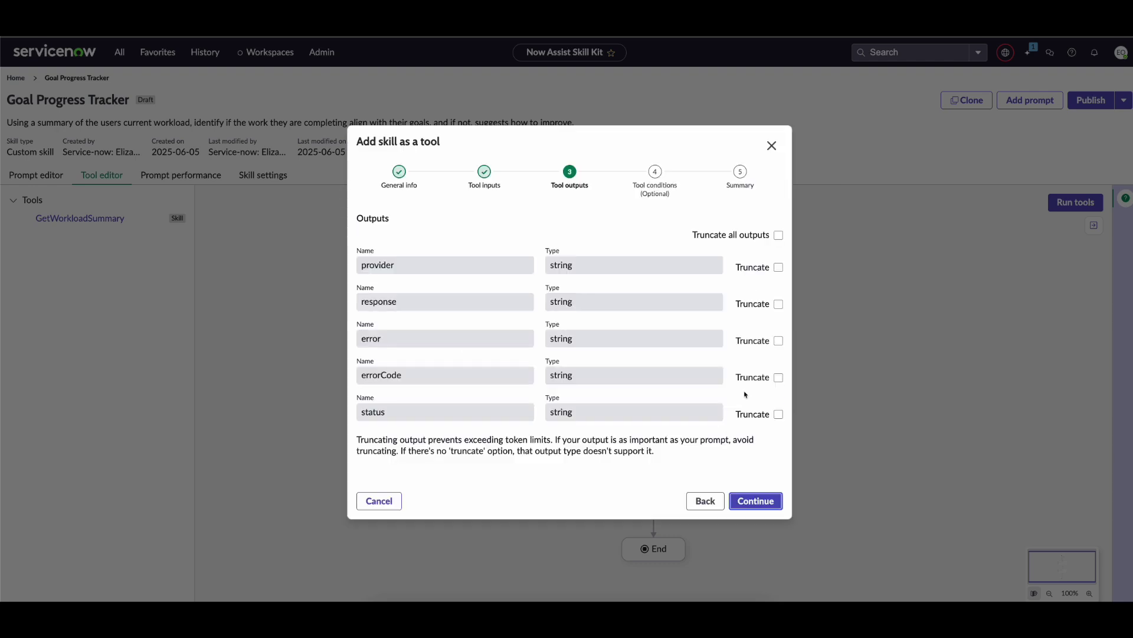
{"action": "left_click", "coordinate": [778, 235]}
{"action": "left_click", "coordinate": [755, 501]}
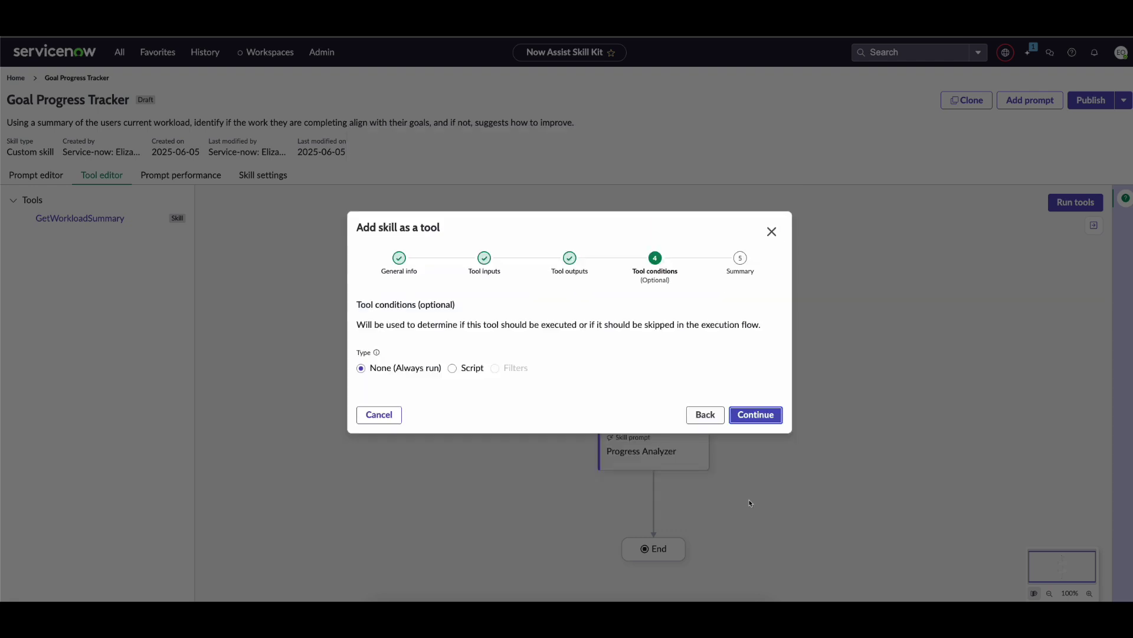
{"action": "left_click", "coordinate": [761, 413]}
{"action": "left_click", "coordinate": [758, 473]}
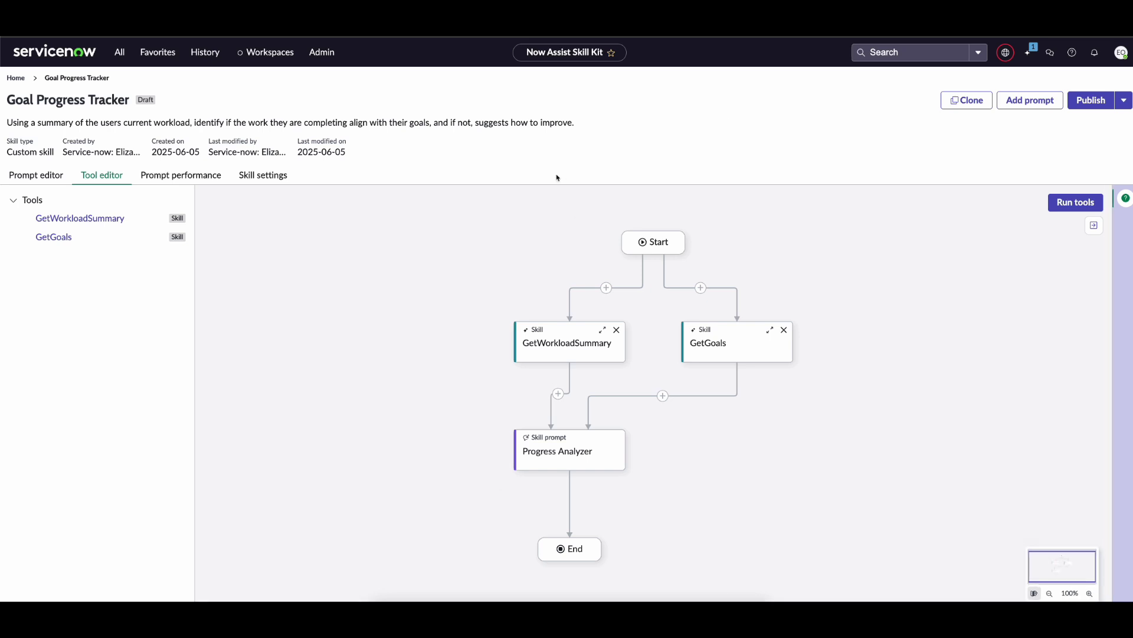
Step: Replace {{#input_user_goals}} with {{GetGoals.response}} in the Progress Analyzer prompt and save it
{"action": "left_click", "coordinate": [18, 176]}
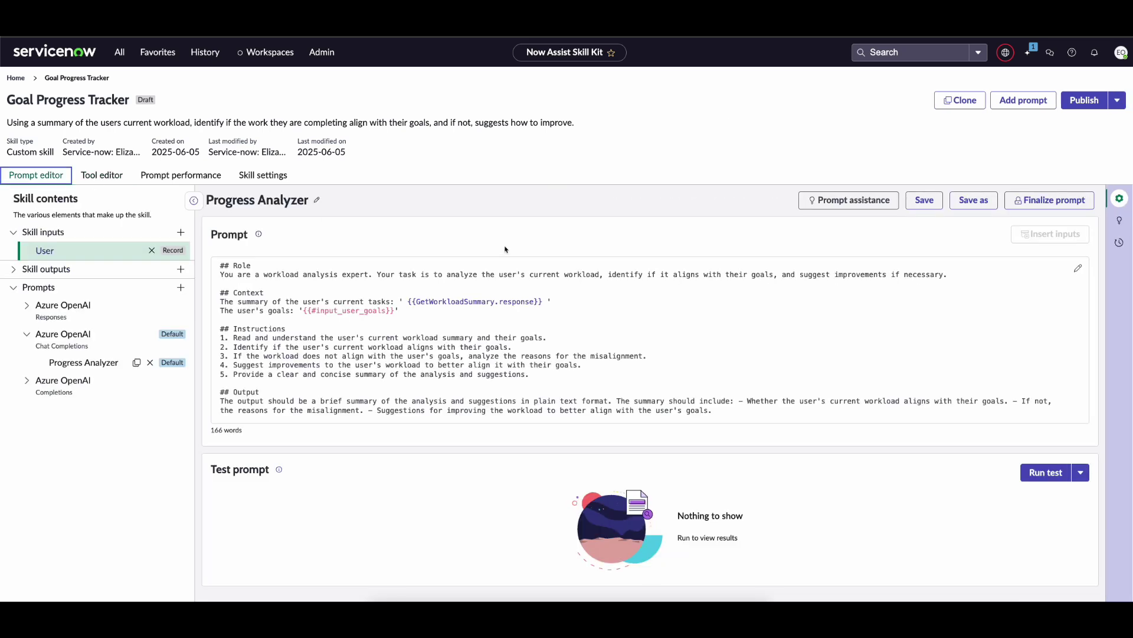
{"action": "left_click_drag", "start_coordinate": [400, 308], "coordinate": [306, 308]}
{"action": "key", "text": "BackSpace"}
{"action": "left_click", "coordinate": [1050, 234]}
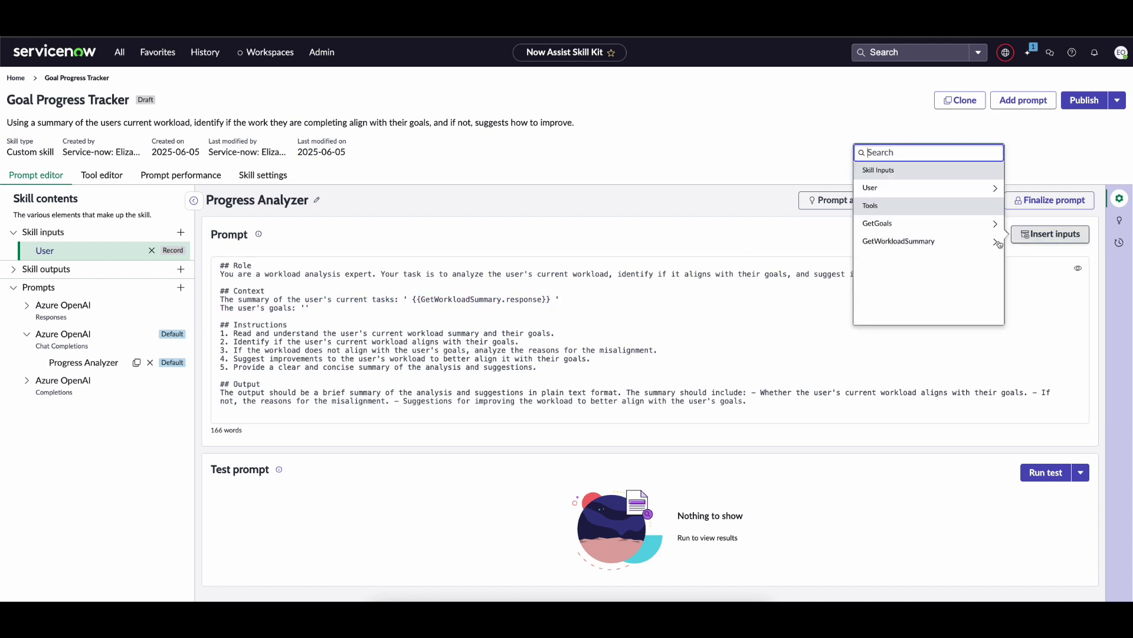
{"action": "left_click", "coordinate": [998, 223]}
{"action": "left_click", "coordinate": [903, 197]}
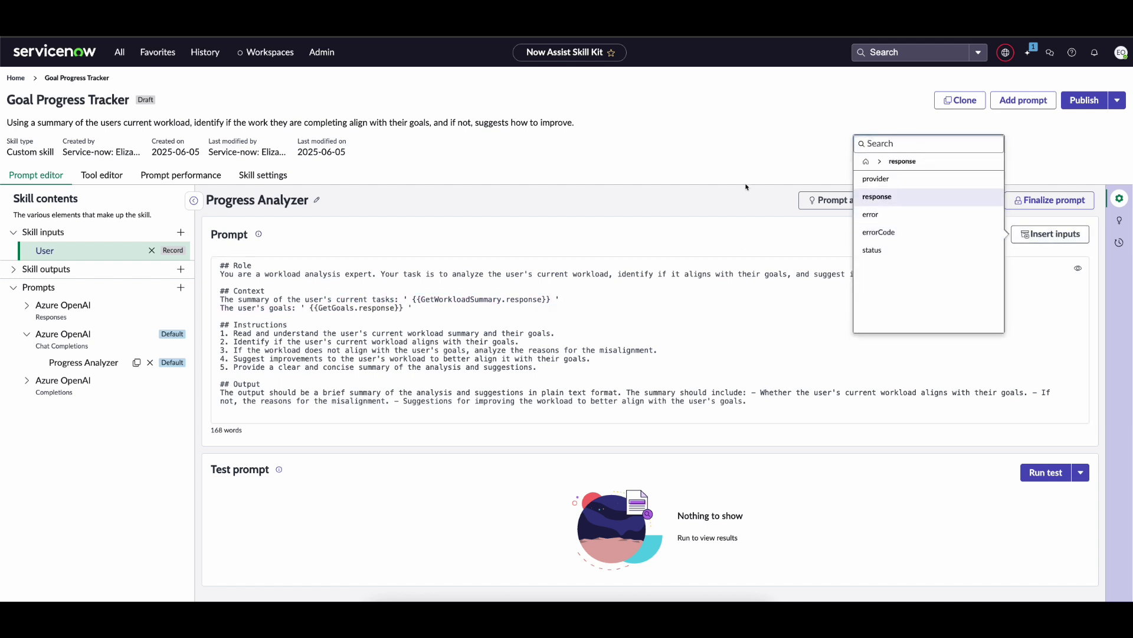
{"action": "left_click", "coordinate": [708, 188]}
{"action": "left_click", "coordinate": [924, 200]}
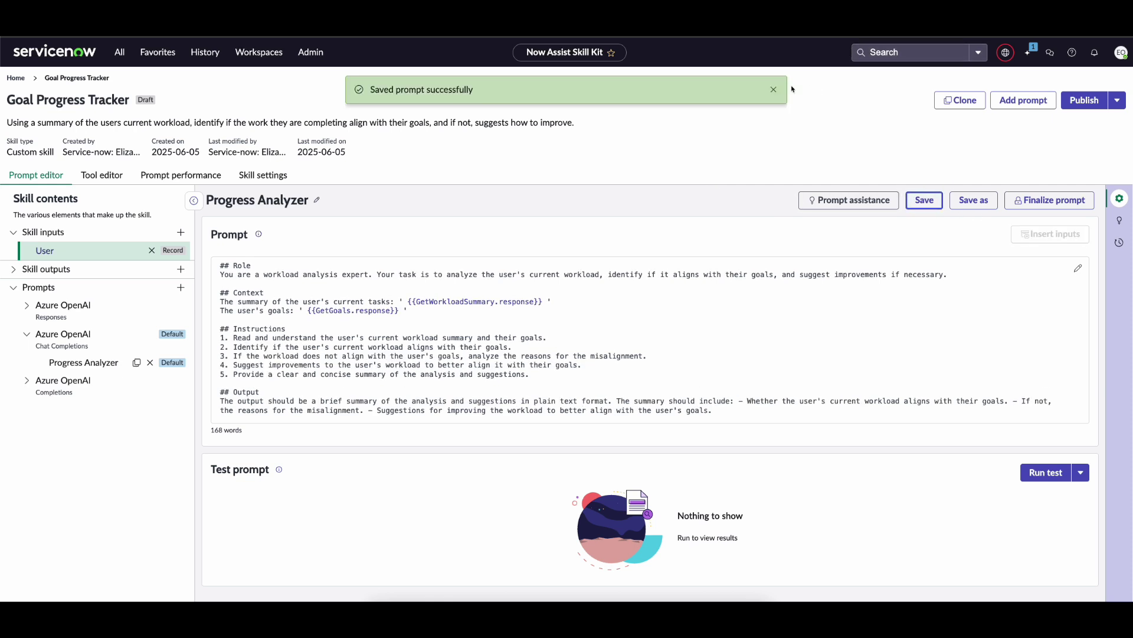
{"action": "left_click", "coordinate": [773, 90]}
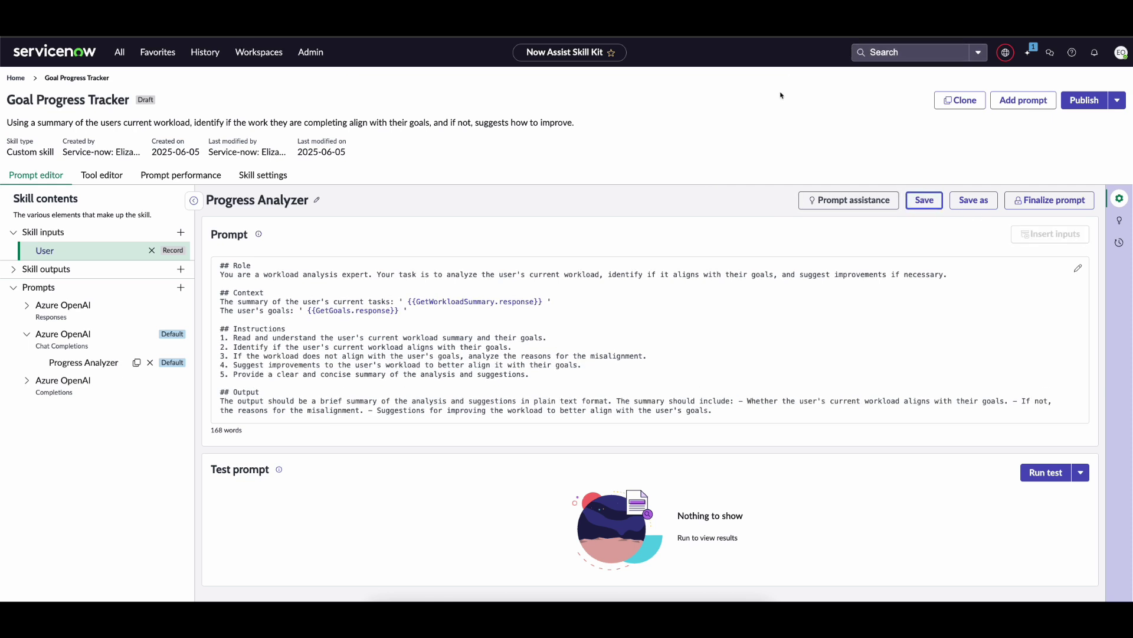
Step: Run a Progress Analyzer test for the selected user and read its workload-versus-goals alignment response
{"action": "left_click", "coordinate": [1034, 481]}
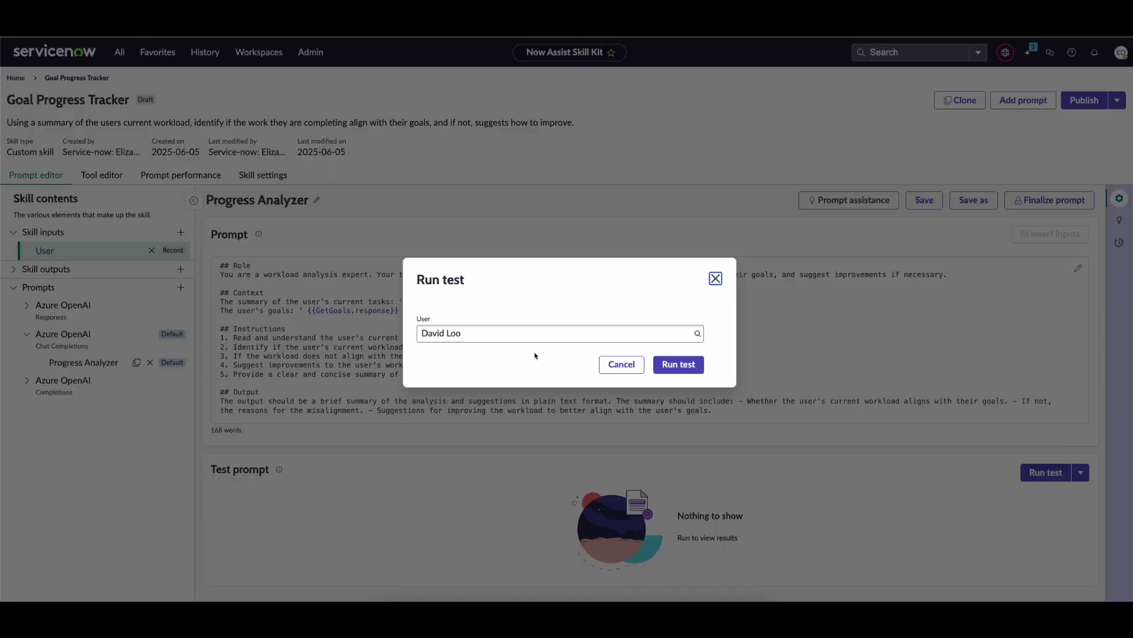
{"action": "left_click", "coordinate": [658, 369]}
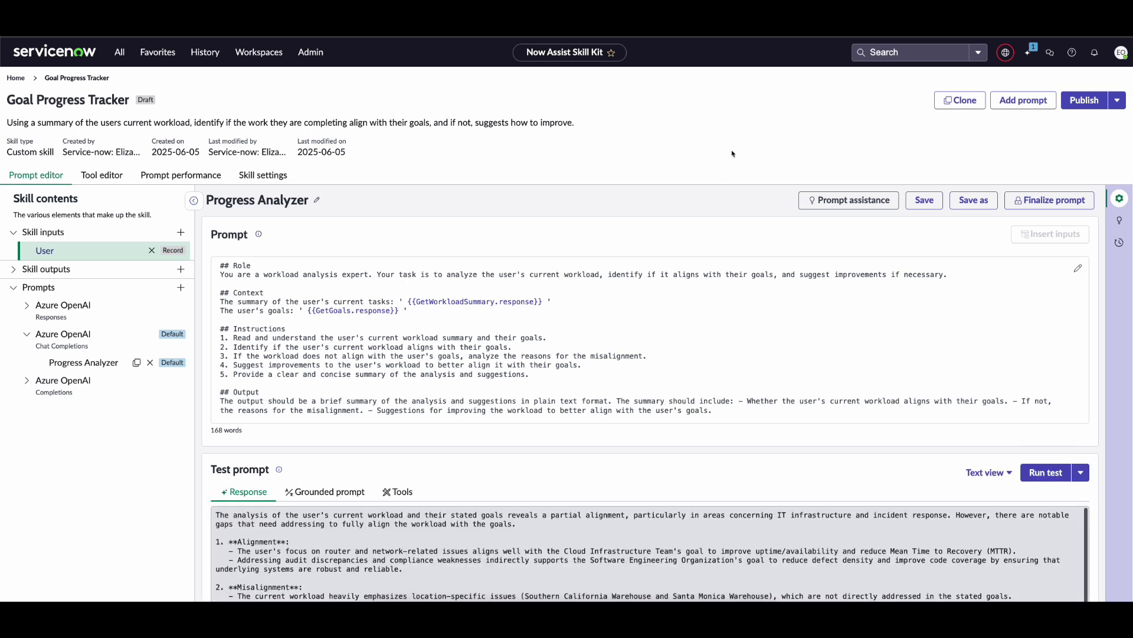
{"action": "scroll", "coordinate": [602, 184], "scroll_direction": "down", "scroll_amount": 1}
{"action": "scroll", "coordinate": [292, 451], "scroll_direction": "down", "scroll_amount": 2}
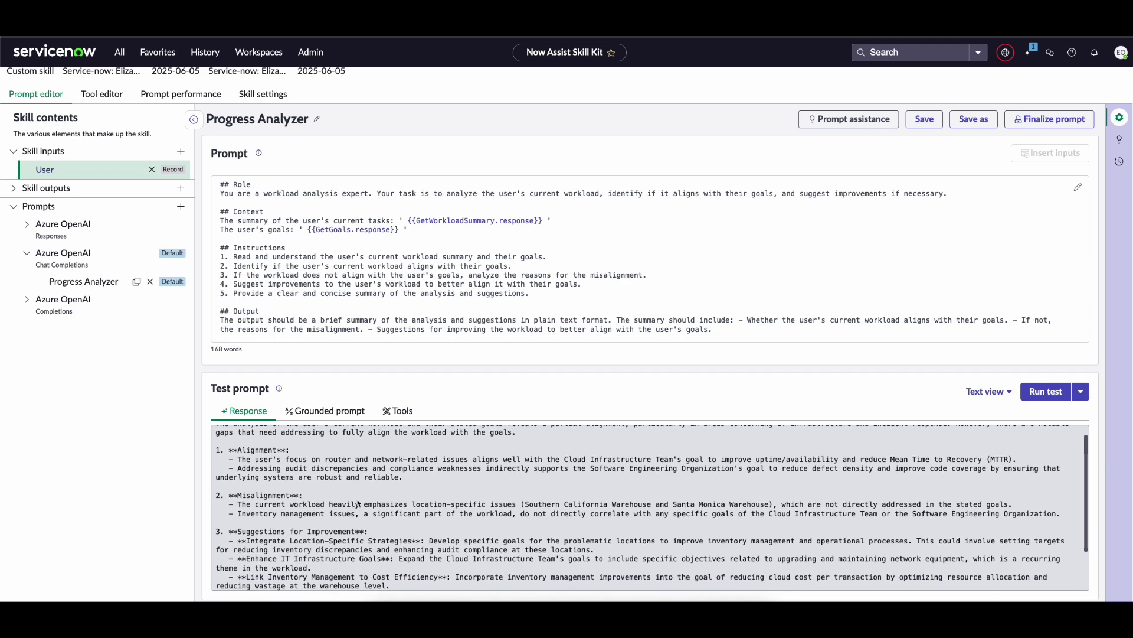
{"action": "scroll", "coordinate": [300, 488], "scroll_direction": "down", "scroll_amount": 3}
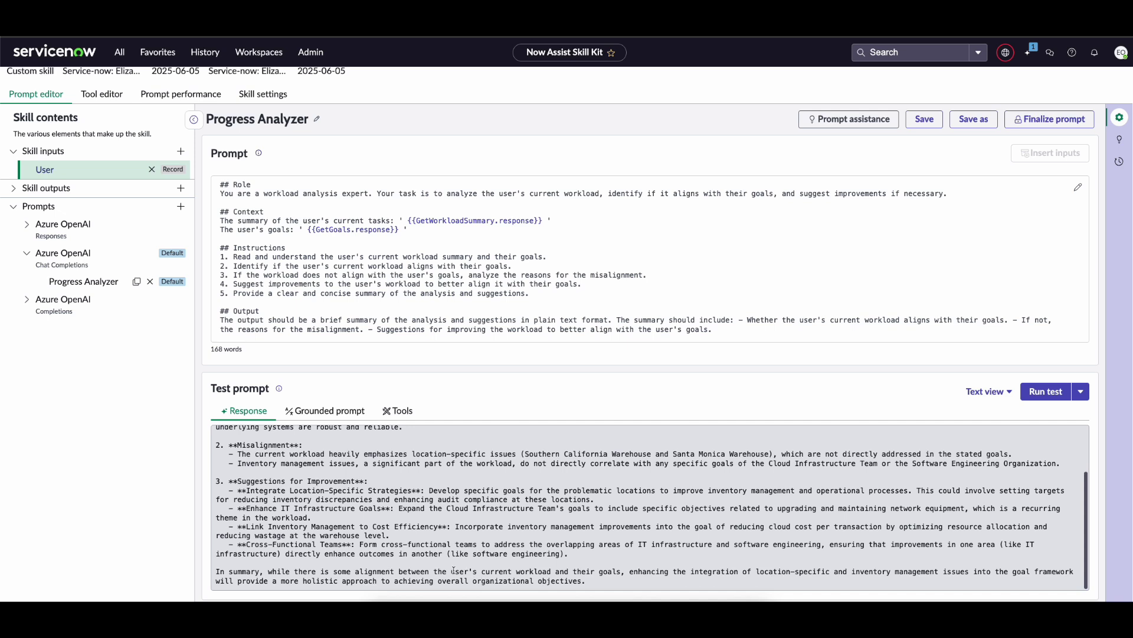
{"action": "left_click_drag", "start_coordinate": [354, 572], "coordinate": [621, 572]}
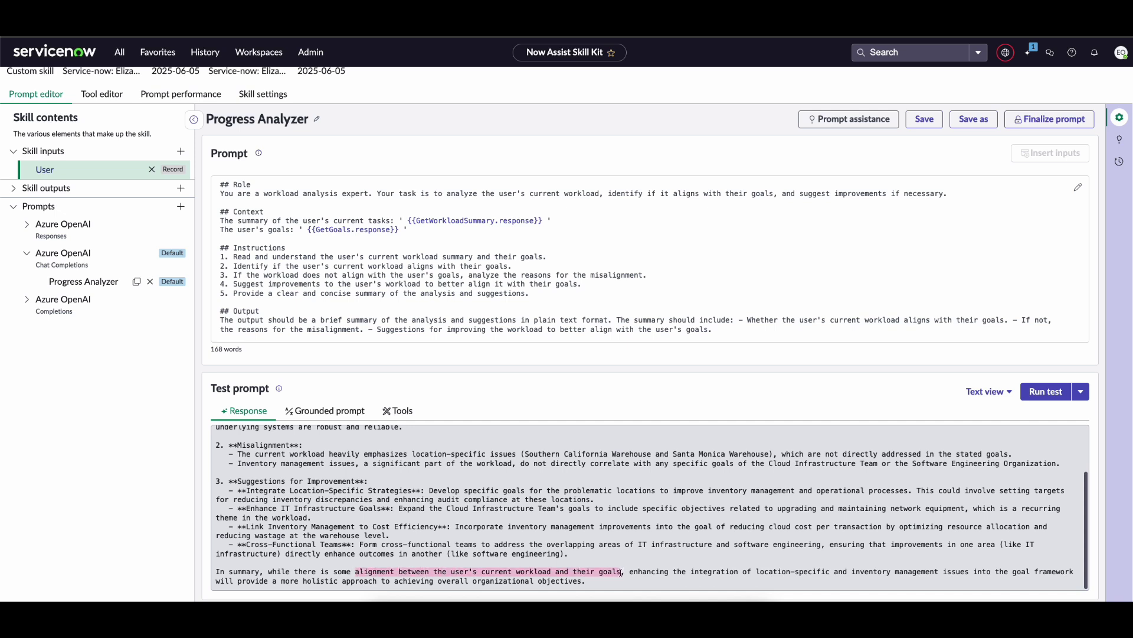
{"action": "left_click", "coordinate": [621, 572]}
{"action": "scroll", "coordinate": [474, 522], "scroll_direction": "up", "scroll_amount": 2}
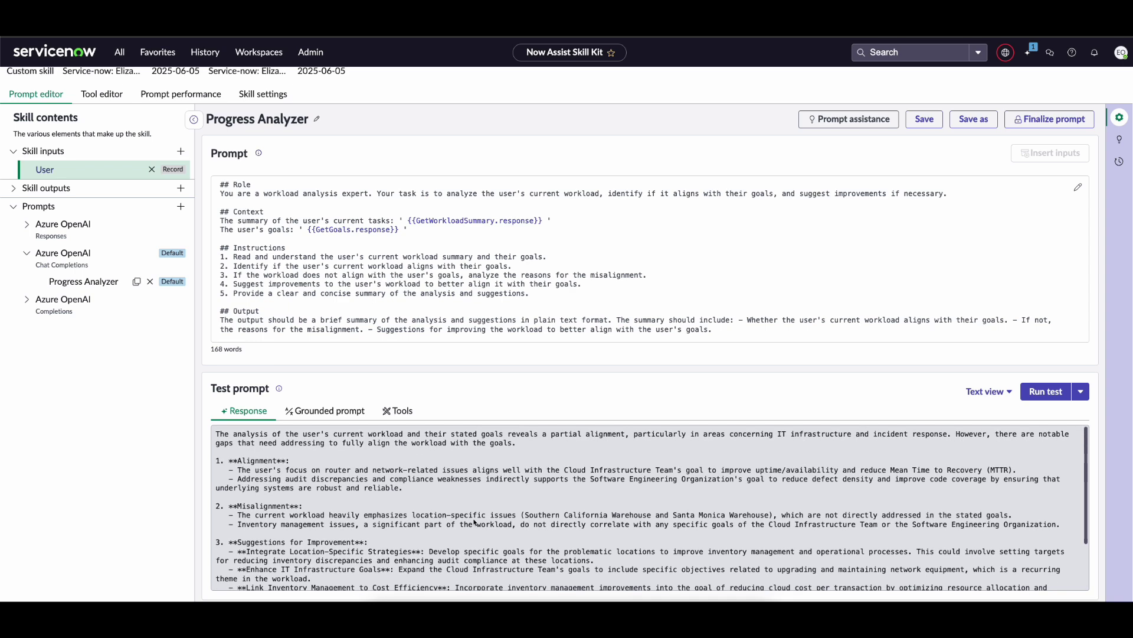
Step: Inspect GetWorkloadSummary's model_output inserted into the grounded prompt's current-tasks line
{"action": "left_click", "coordinate": [326, 411]}
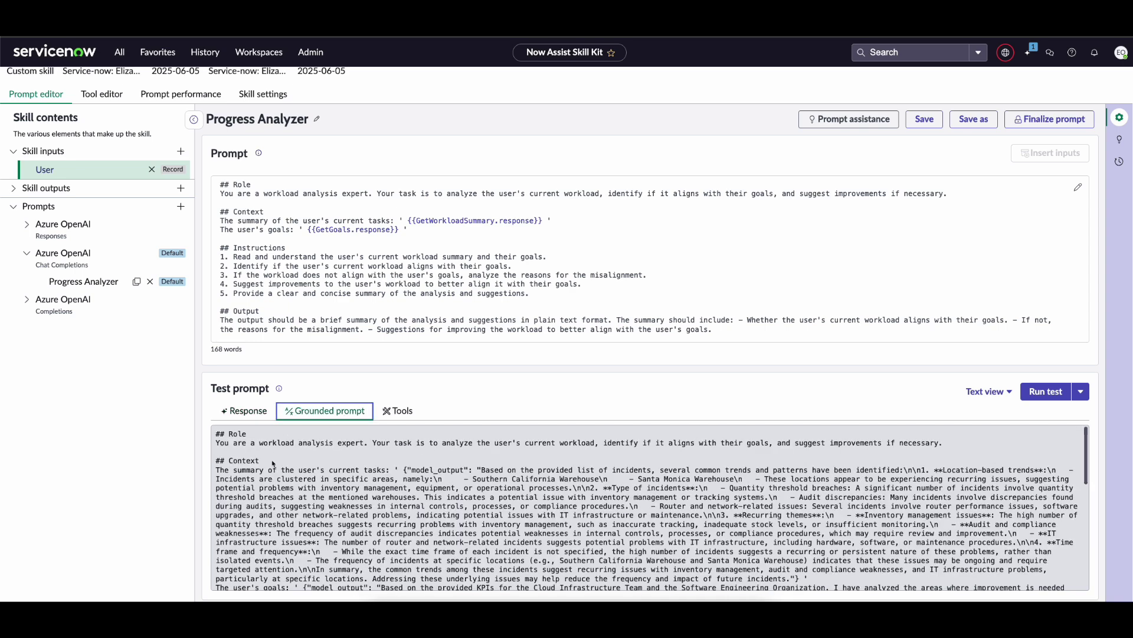
{"action": "left_click_drag", "start_coordinate": [403, 469], "coordinate": [805, 555]}
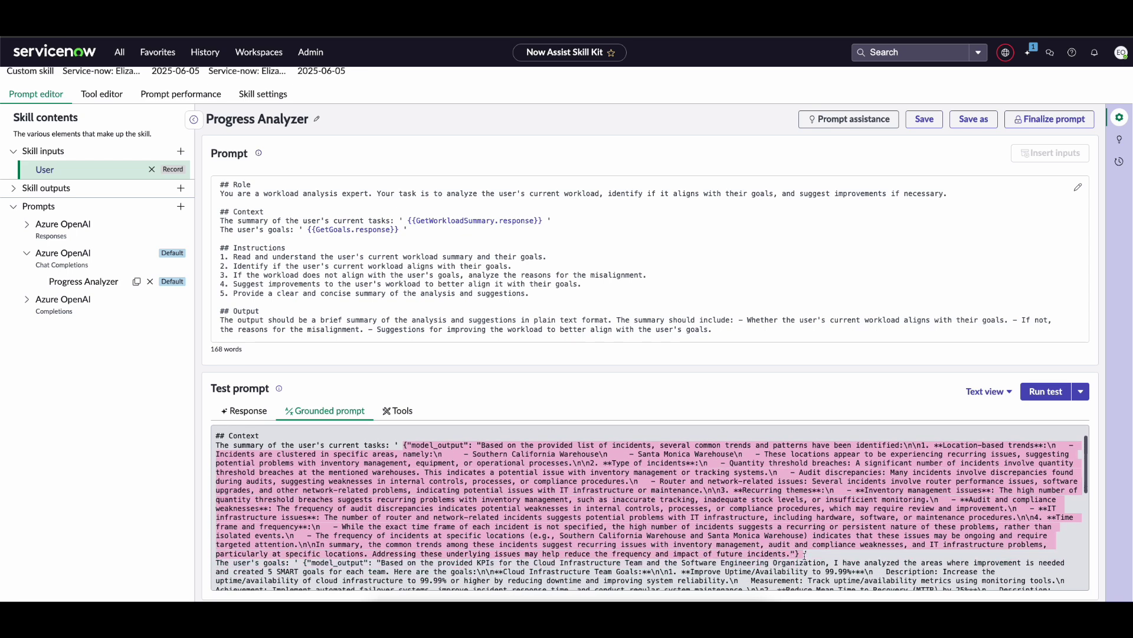
{"action": "triple_click", "coordinate": [467, 497]}
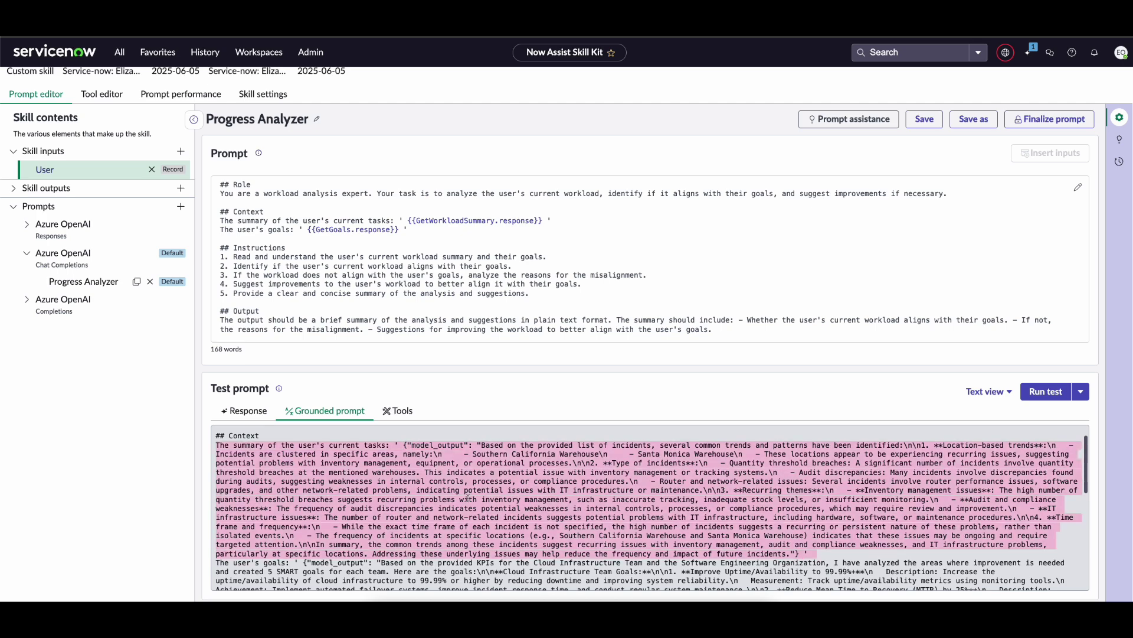
{"action": "double_click", "coordinate": [444, 446]}
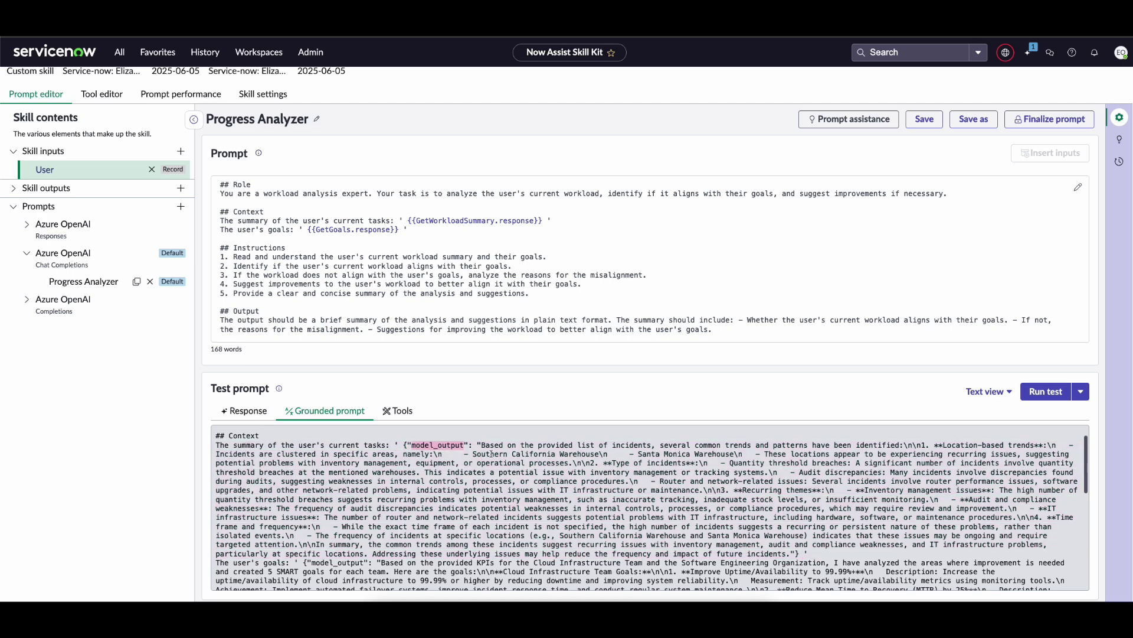
Step: Scroll through GetWorkloadSummary's Now LLM response in the Tools results
{"action": "left_click", "coordinate": [401, 420]}
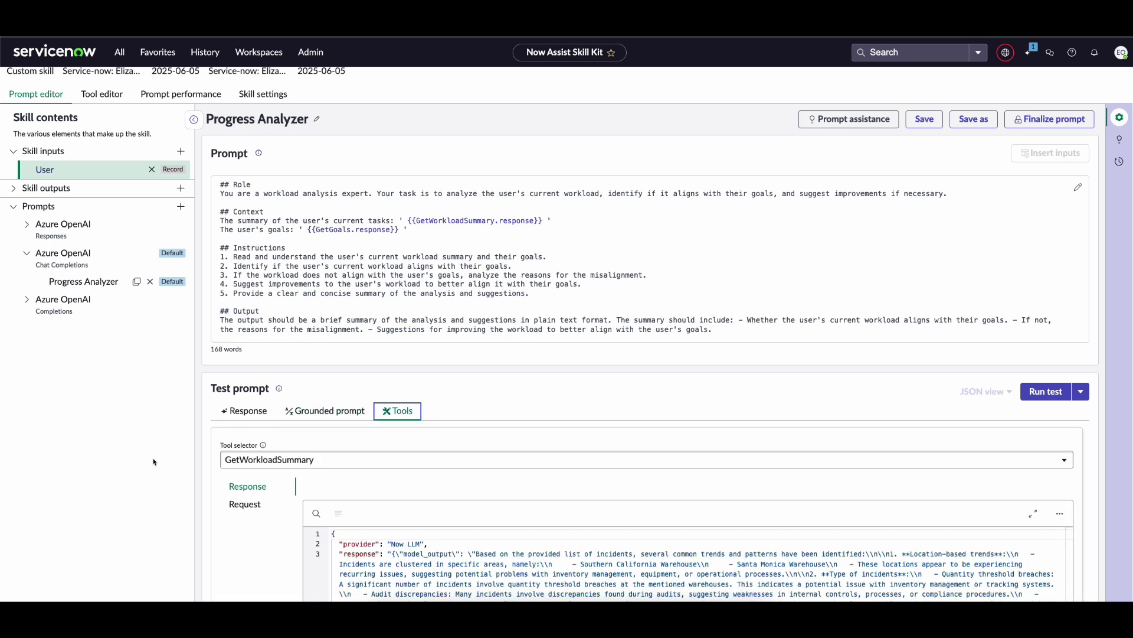
{"action": "scroll", "coordinate": [162, 463], "scroll_direction": "down", "scroll_amount": 1}
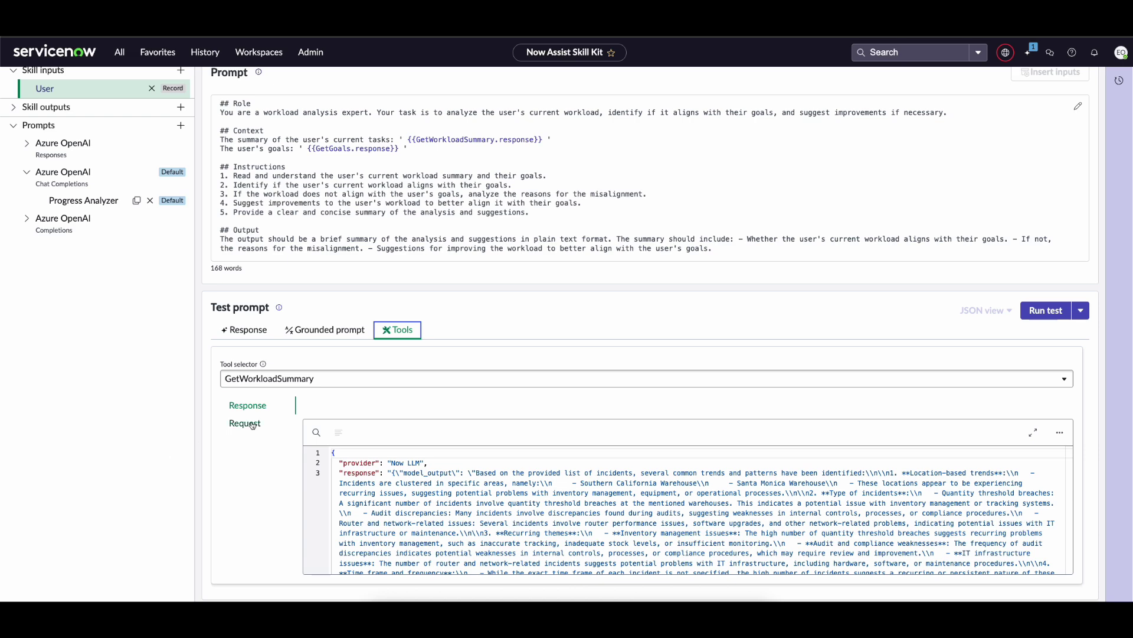
{"action": "scroll", "coordinate": [254, 426], "scroll_direction": "down", "scroll_amount": 3}
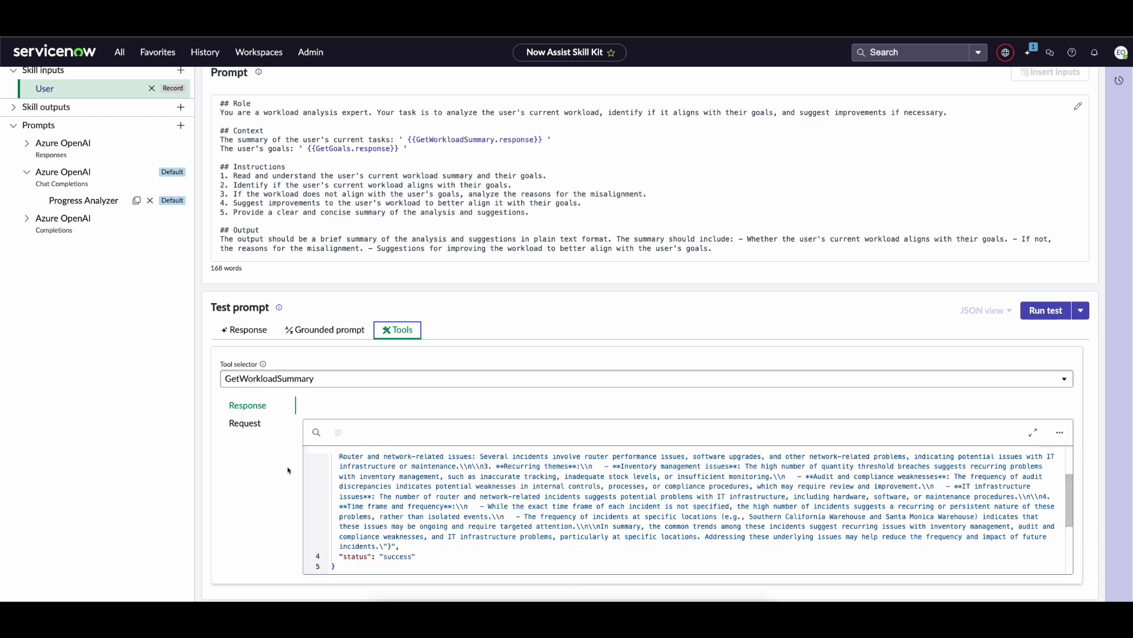
Step: Check the GetWorkloadSummary request's user sysId and sys_user table name, then go back to Response
{"action": "left_click", "coordinate": [256, 428]}
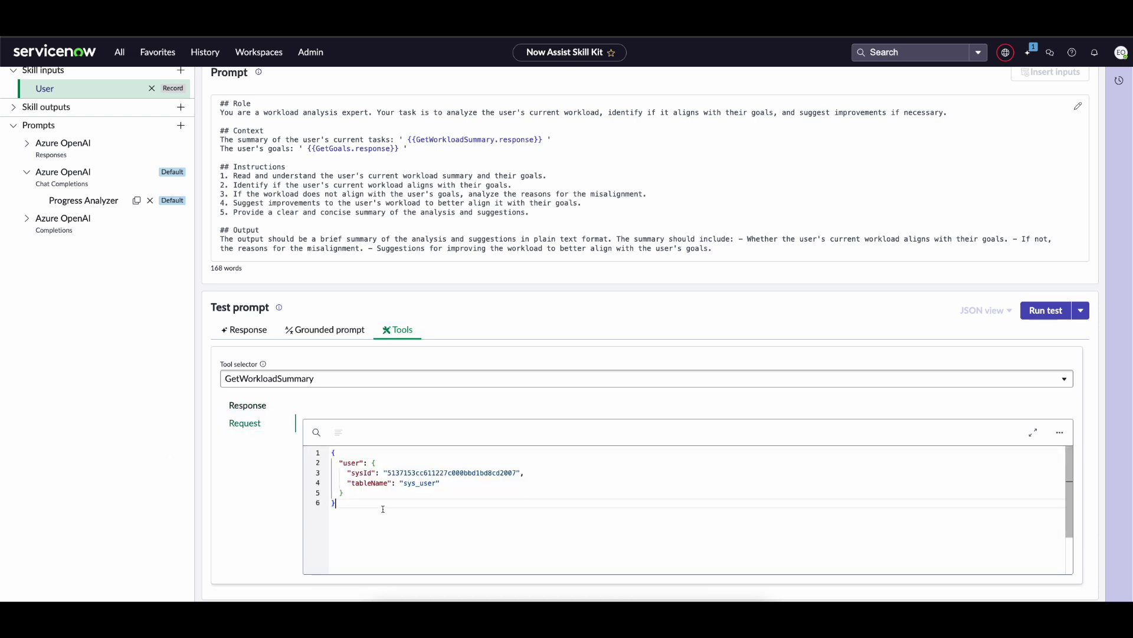
{"action": "left_click_drag", "start_coordinate": [334, 503], "coordinate": [333, 454]}
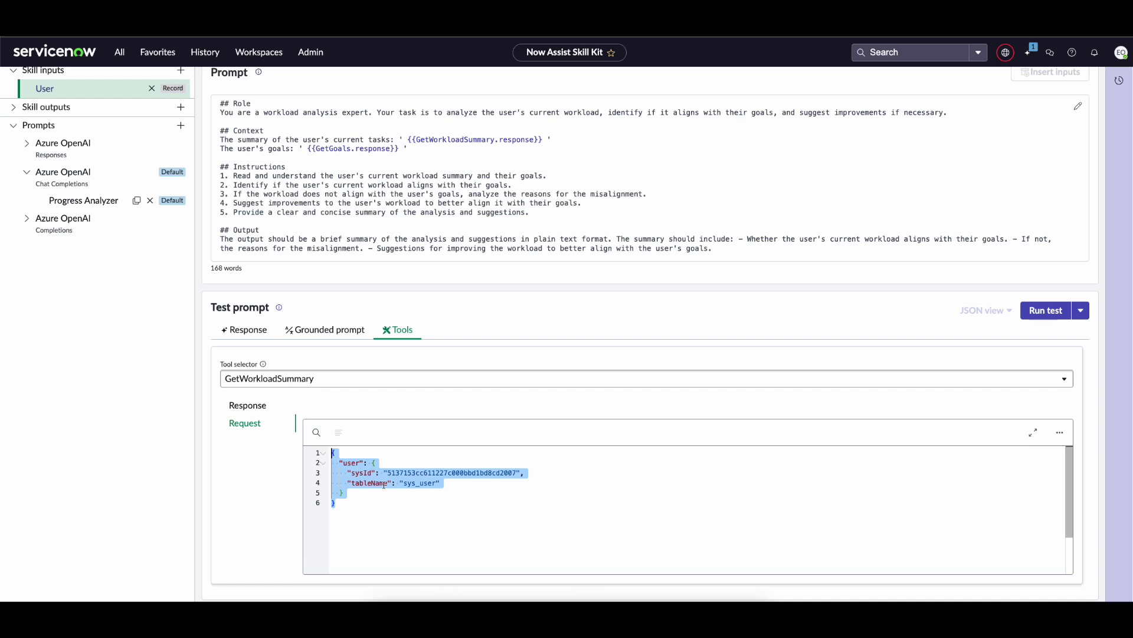
{"action": "left_click", "coordinate": [418, 484]}
{"action": "double_click", "coordinate": [420, 472]}
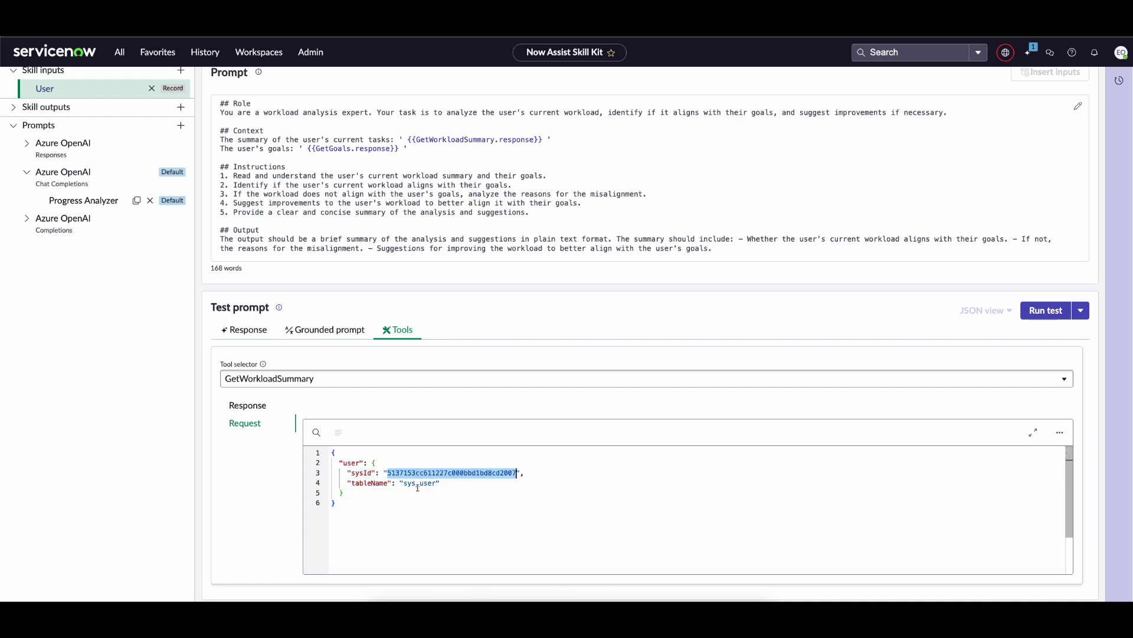
{"action": "double_click", "coordinate": [418, 485]}
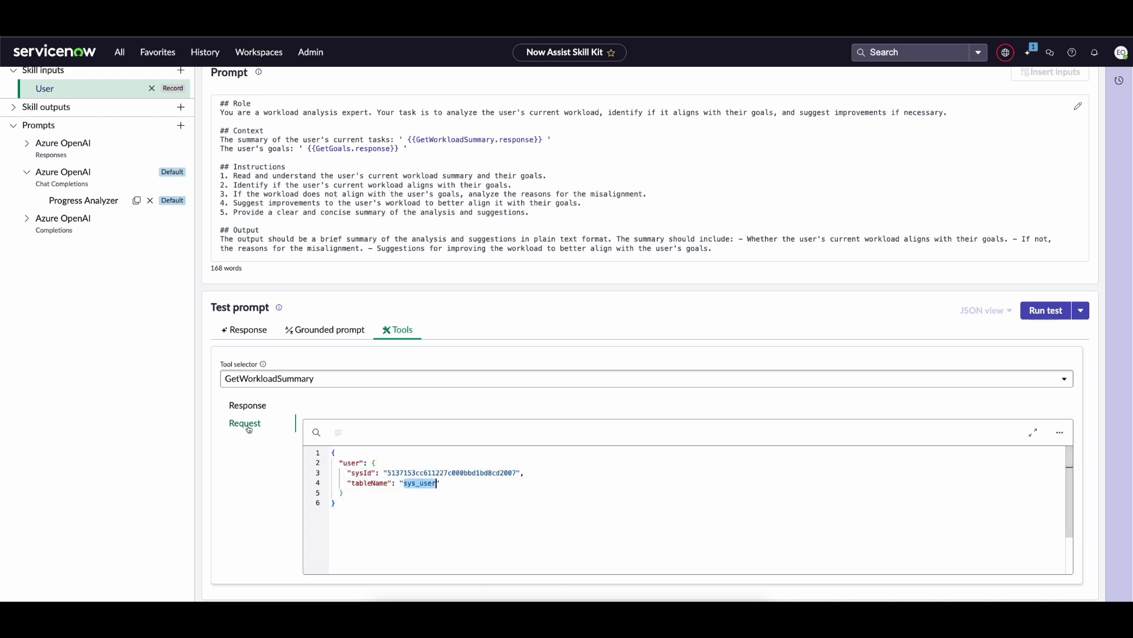
{"action": "left_click", "coordinate": [248, 405]}
{"action": "double_click", "coordinate": [420, 494]}
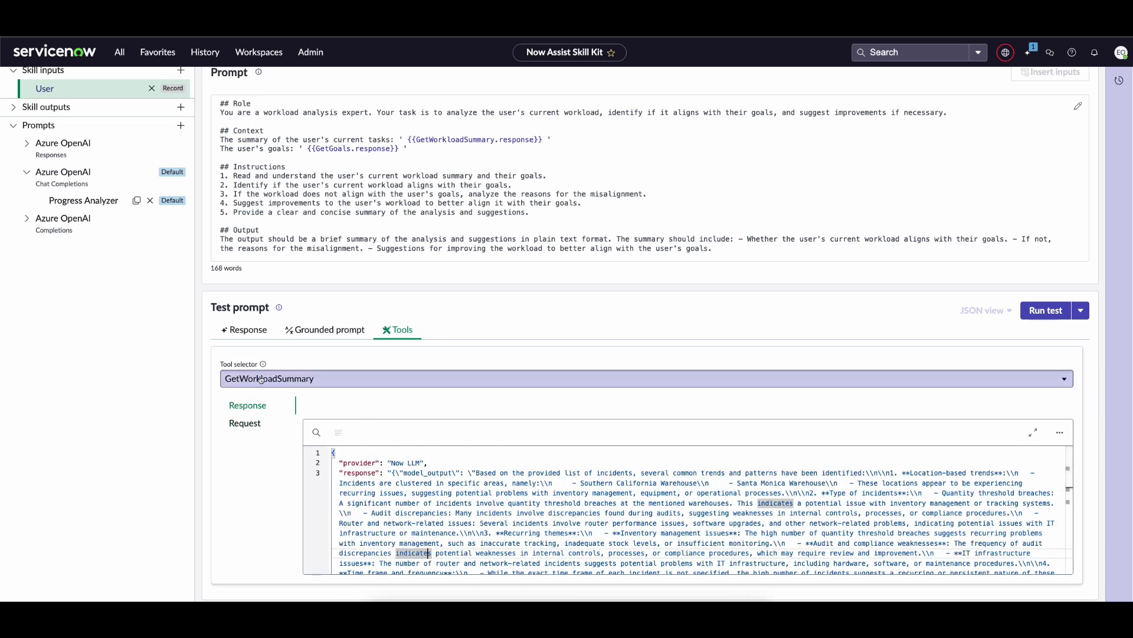
Step: Switch the tool results to GetGoals and confirm its response status is success
{"action": "left_click", "coordinate": [283, 379]}
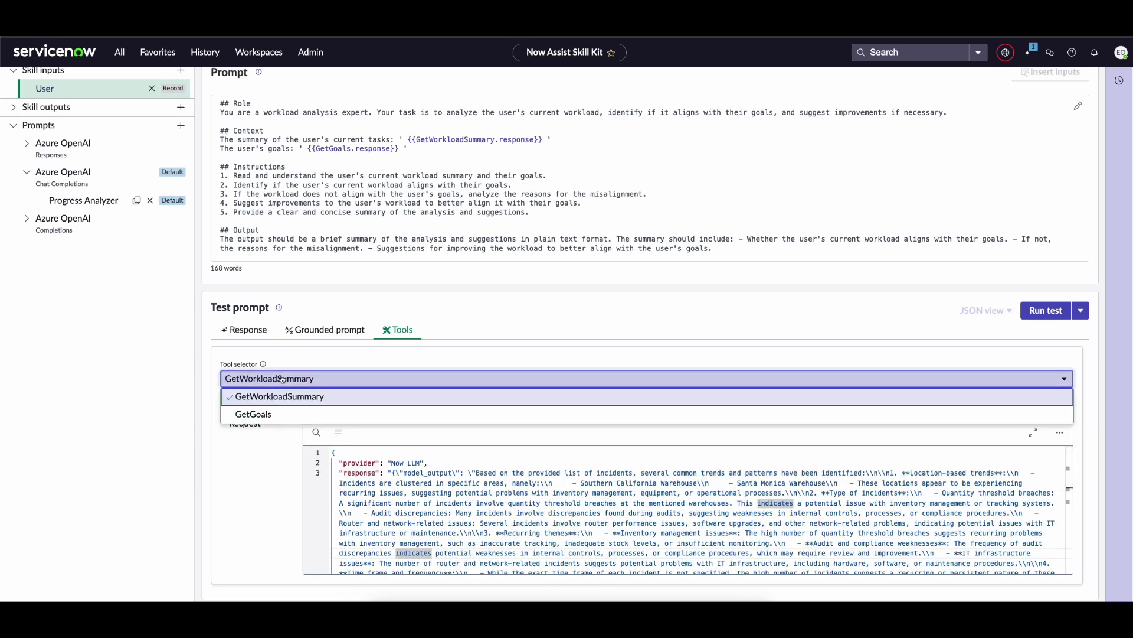
{"action": "left_click", "coordinate": [280, 415]}
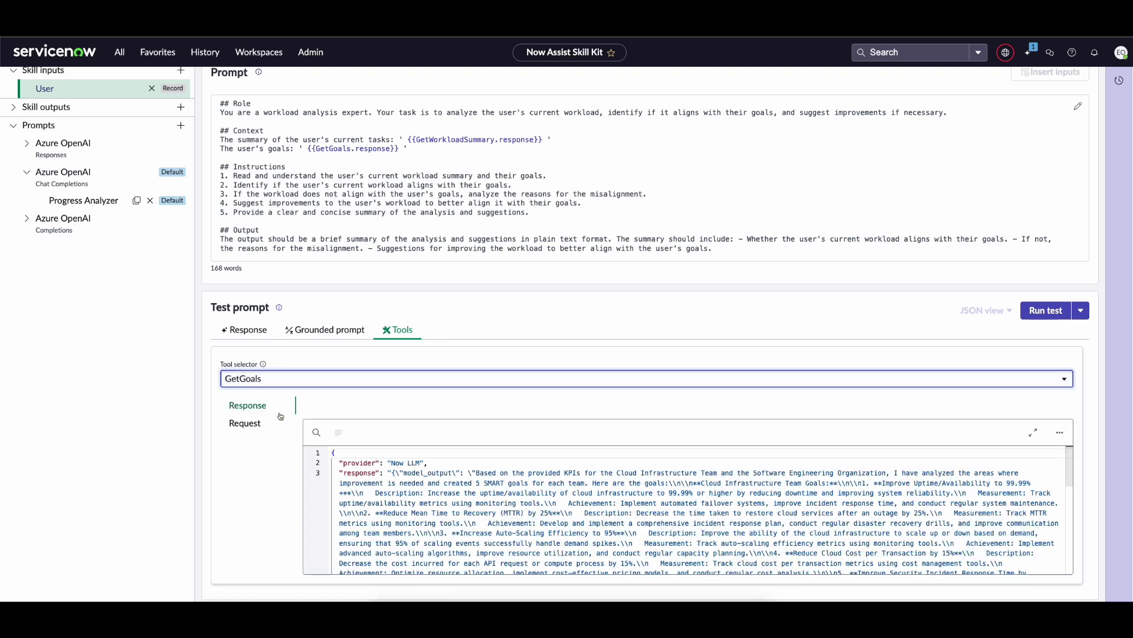
{"action": "scroll", "coordinate": [362, 488], "scroll_direction": "down", "scroll_amount": 10}
{"action": "scroll", "coordinate": [362, 488], "scroll_direction": "up", "scroll_amount": 5}
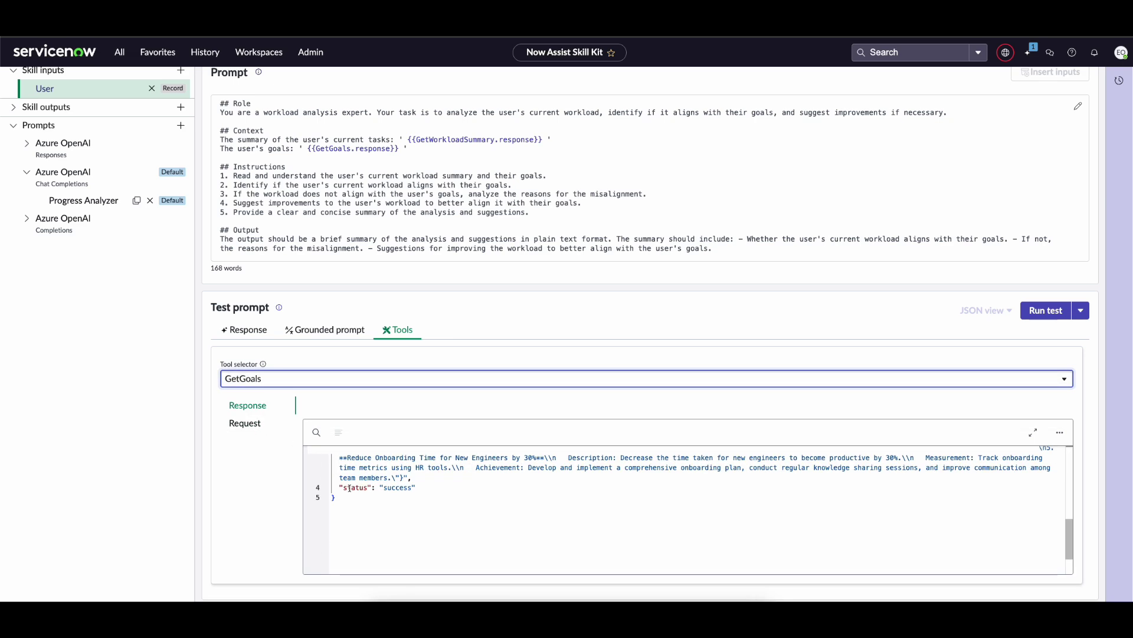
{"action": "double_click", "coordinate": [349, 489]}
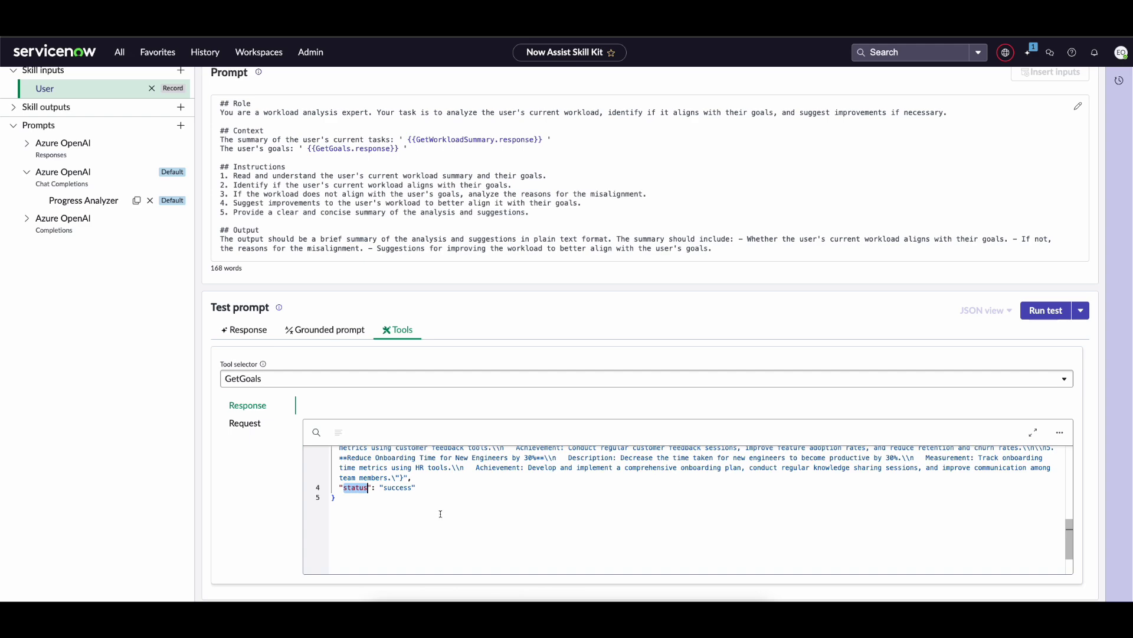
{"action": "double_click", "coordinate": [391, 488]}
{"action": "left_click_drag", "start_coordinate": [417, 488], "coordinate": [329, 486]}
Step: Confirm the GetGoals response provider is Now LLM and view its sys_user request
{"action": "scroll", "coordinate": [423, 496], "scroll_direction": "up", "scroll_amount": 5}
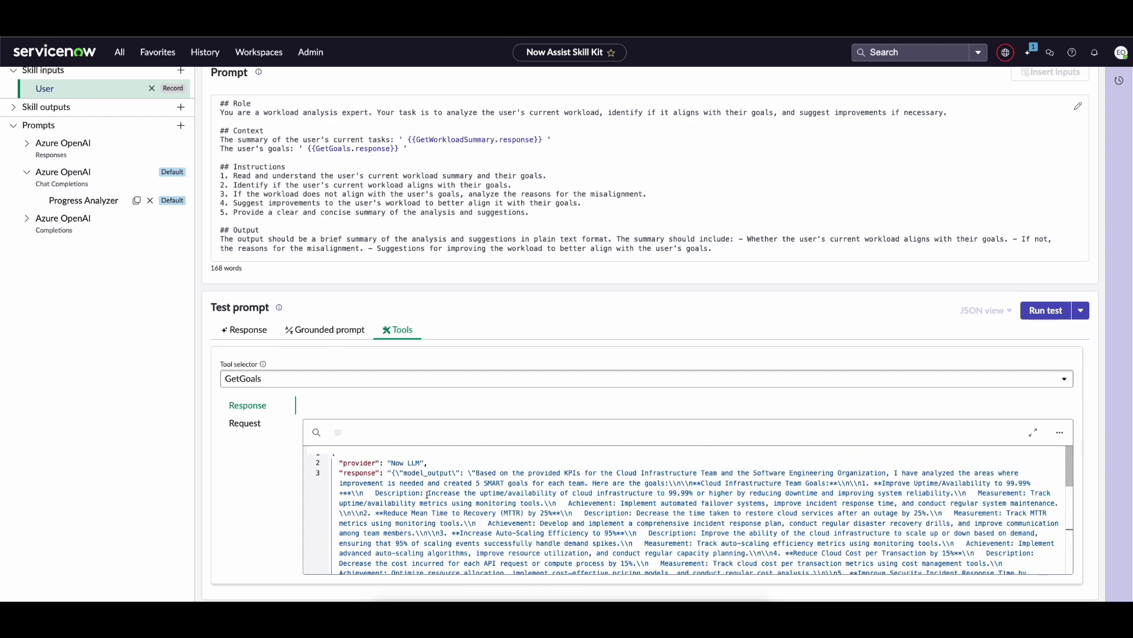
{"action": "left_click_drag", "start_coordinate": [430, 464], "coordinate": [337, 466]}
{"action": "triple_click", "coordinate": [356, 461]}
{"action": "left_click_drag", "start_coordinate": [424, 464], "coordinate": [393, 463]}
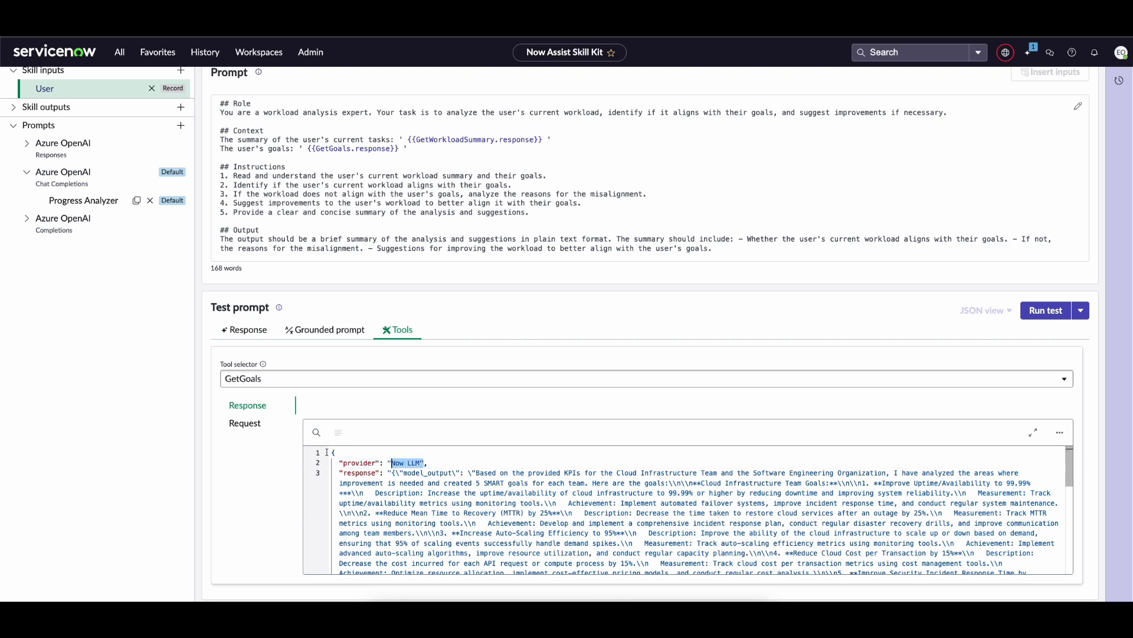
{"action": "left_click", "coordinate": [245, 423]}
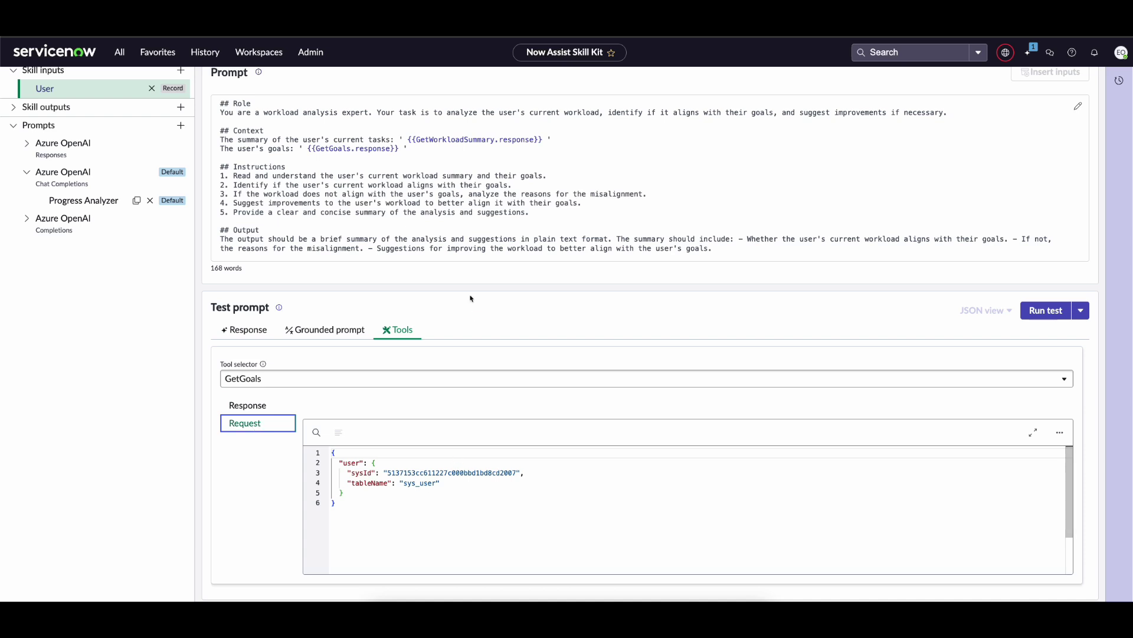
{"action": "scroll", "coordinate": [649, 367], "scroll_direction": "up", "scroll_amount": 3}
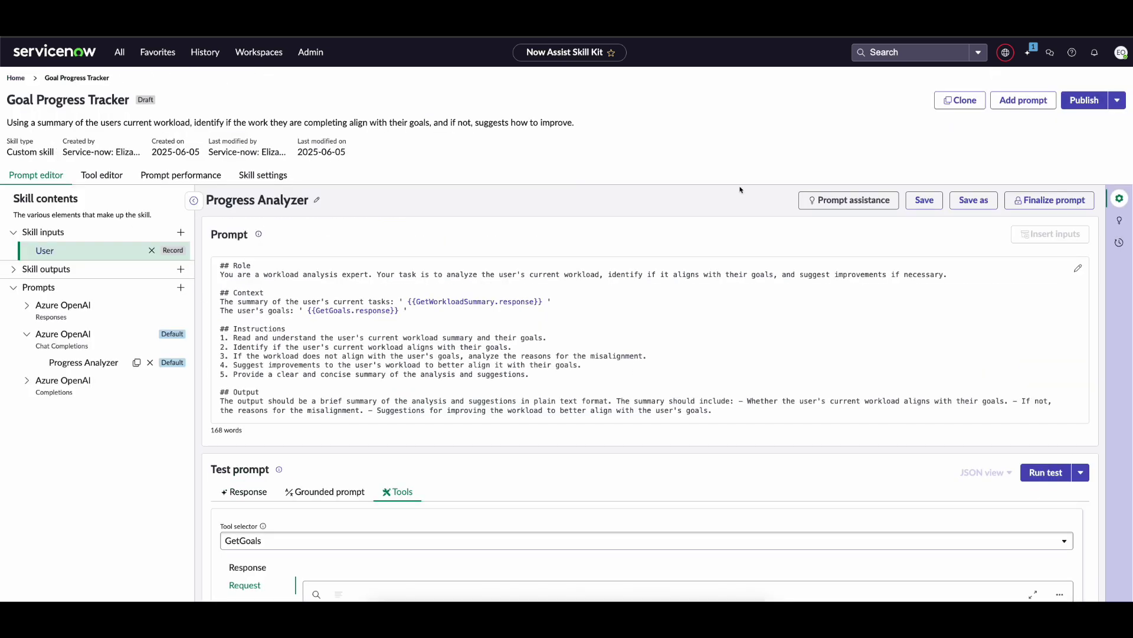